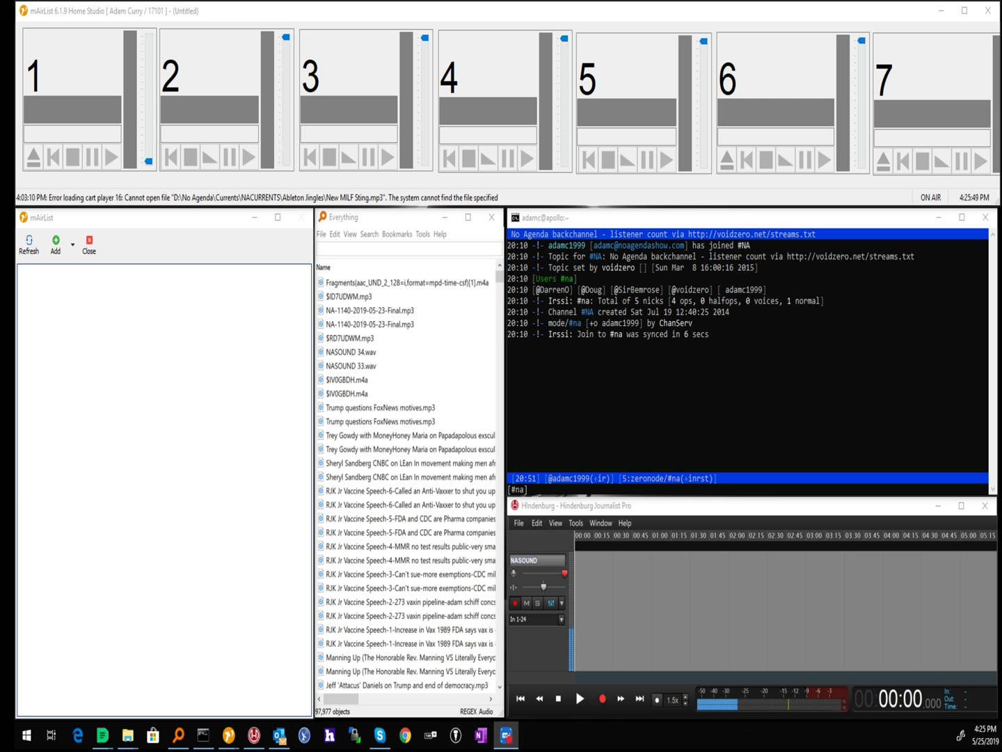
Look through the indexed audio file list in Everything and its available editing, view and search filter options.
left_click(397, 249)
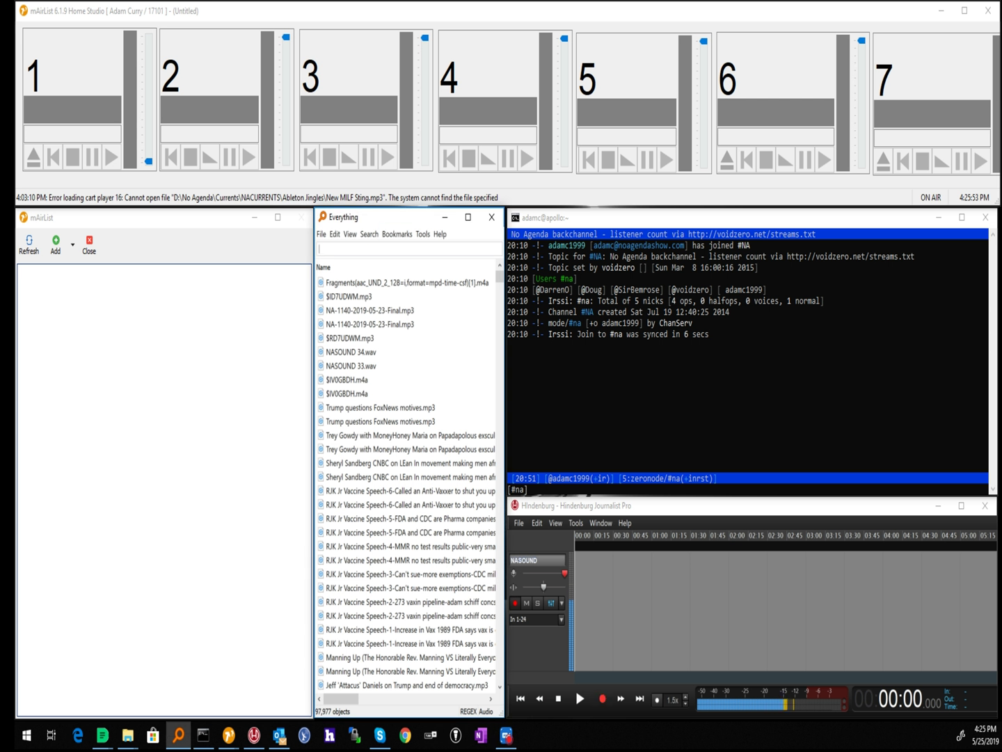
scroll(407, 481, "down", 5)
key("alt")
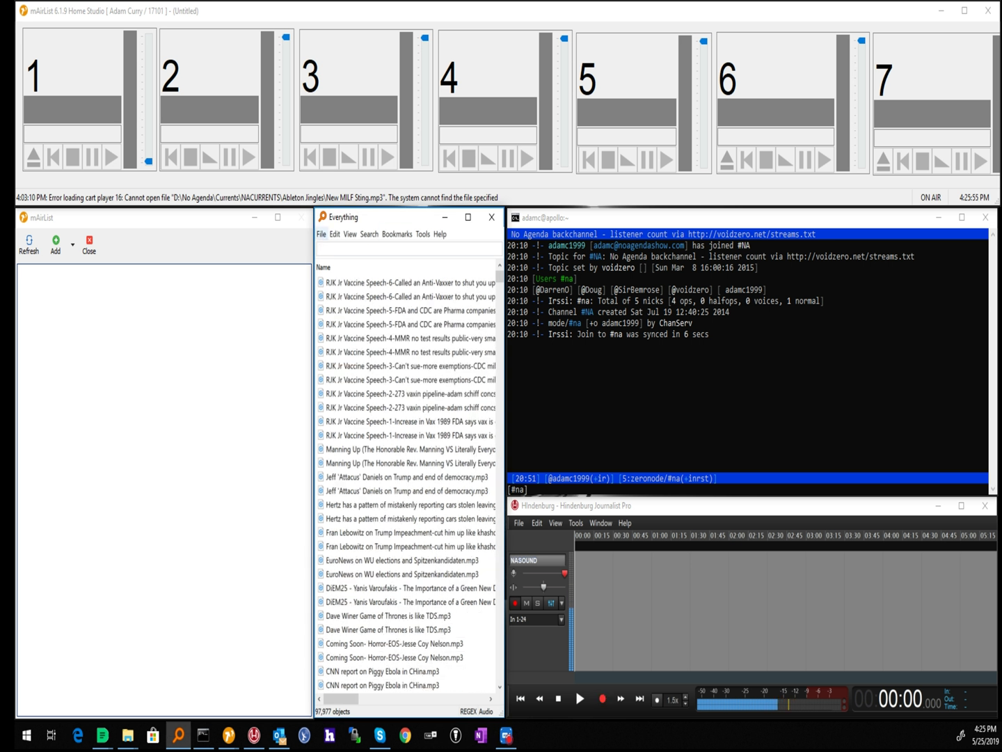
key("Down")
key("Right")
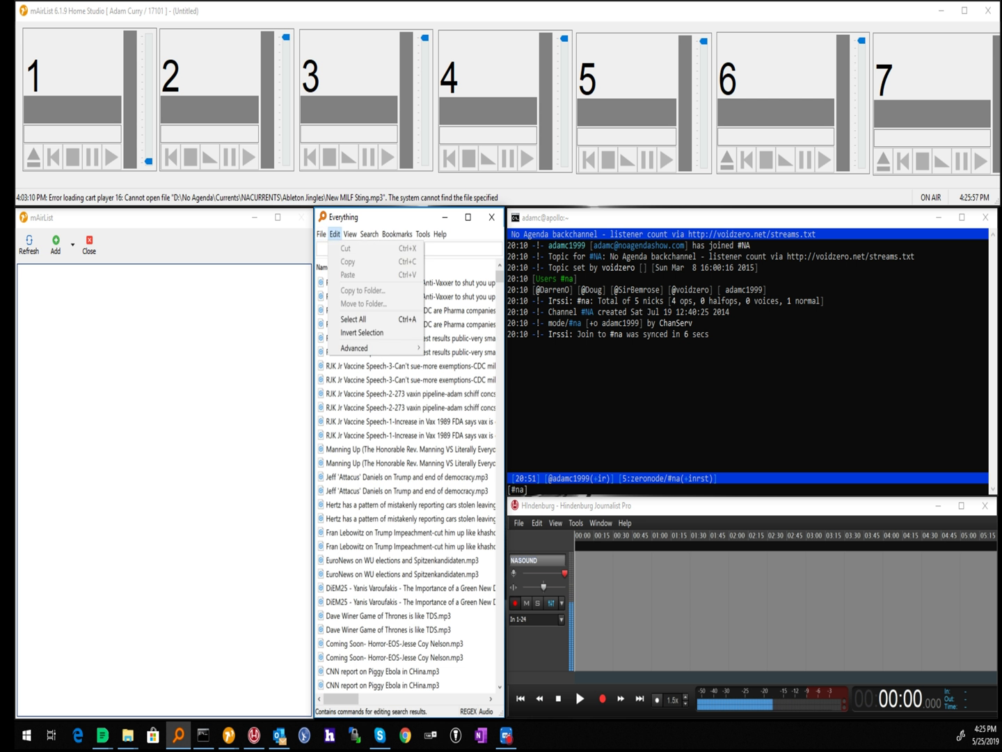
key("Up")
key("Right")
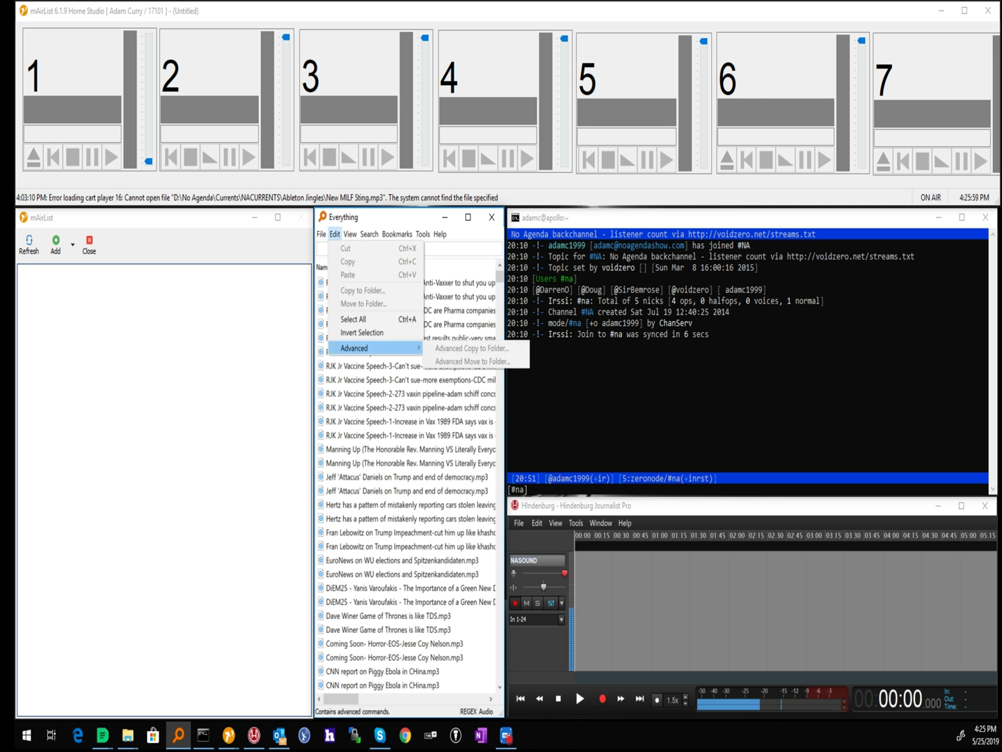
key("Right")
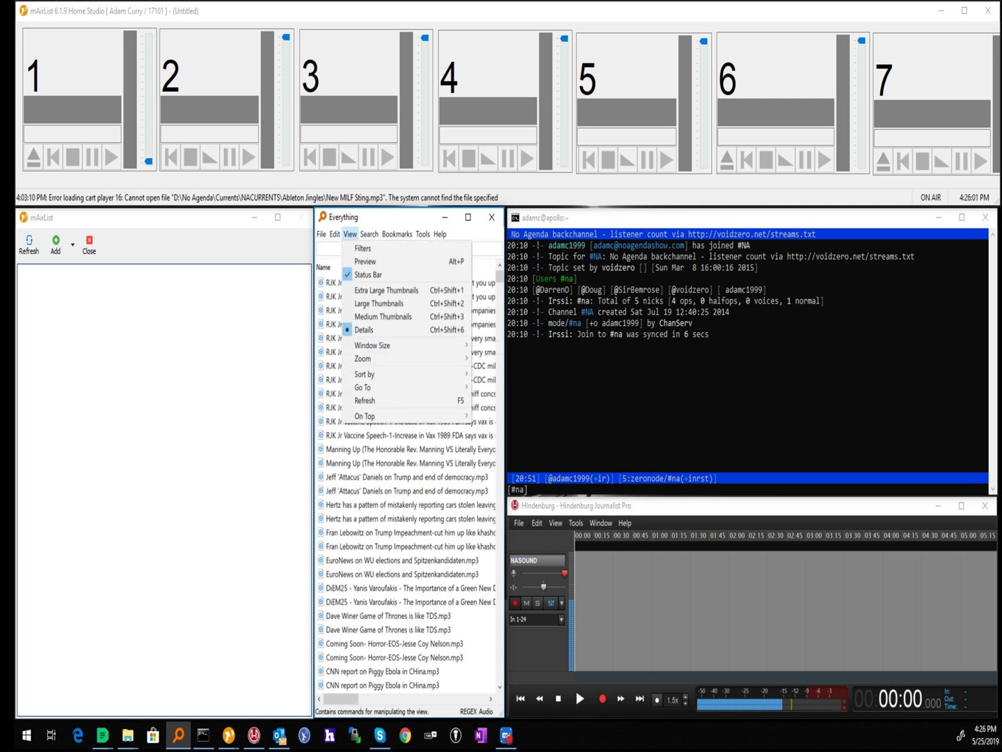
key("Right")
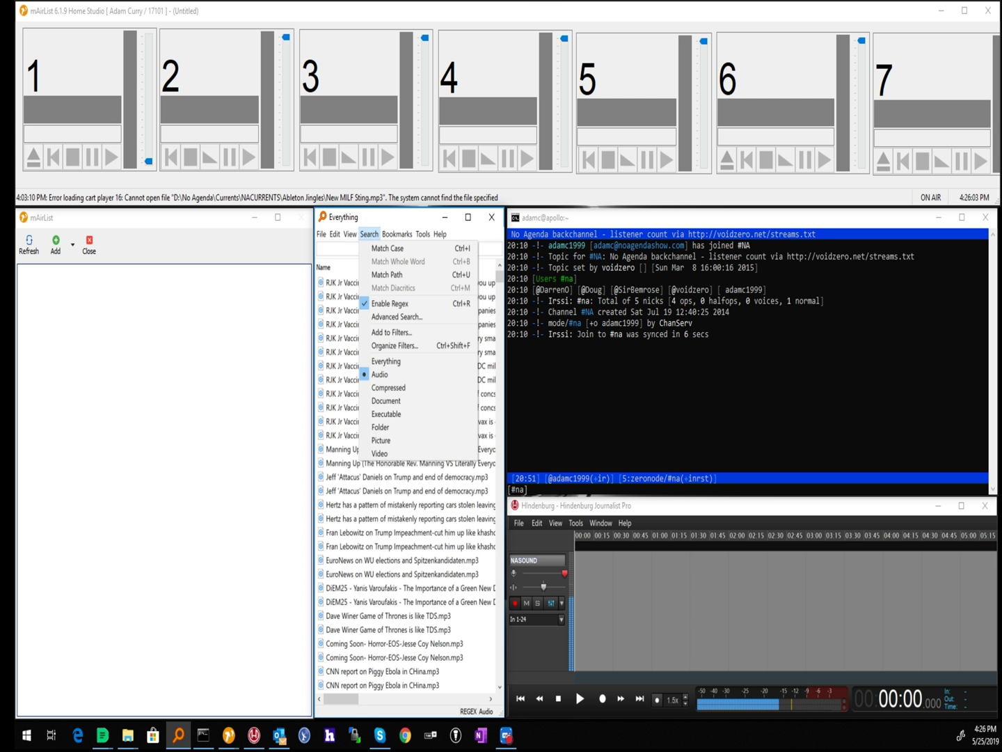
key("Up")
key("Up")
key("Up")
key("Up")
key("Up")
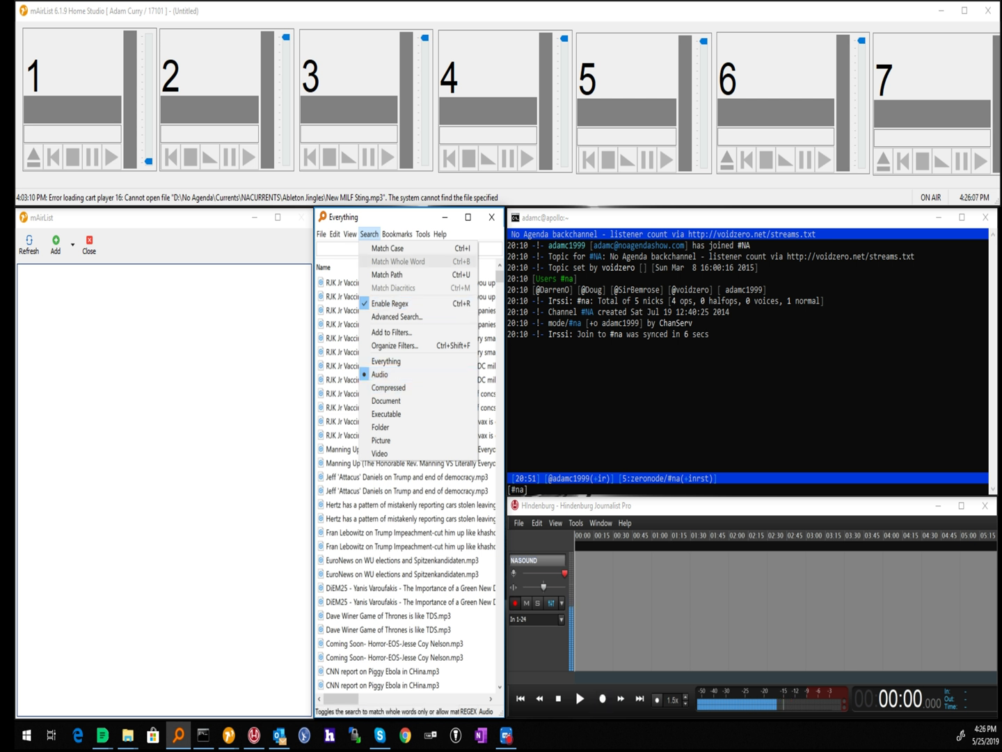
Open the file search tool's options, review the indexed folder settings for D:\, and close them without changes.
key("Right")
key("Right")
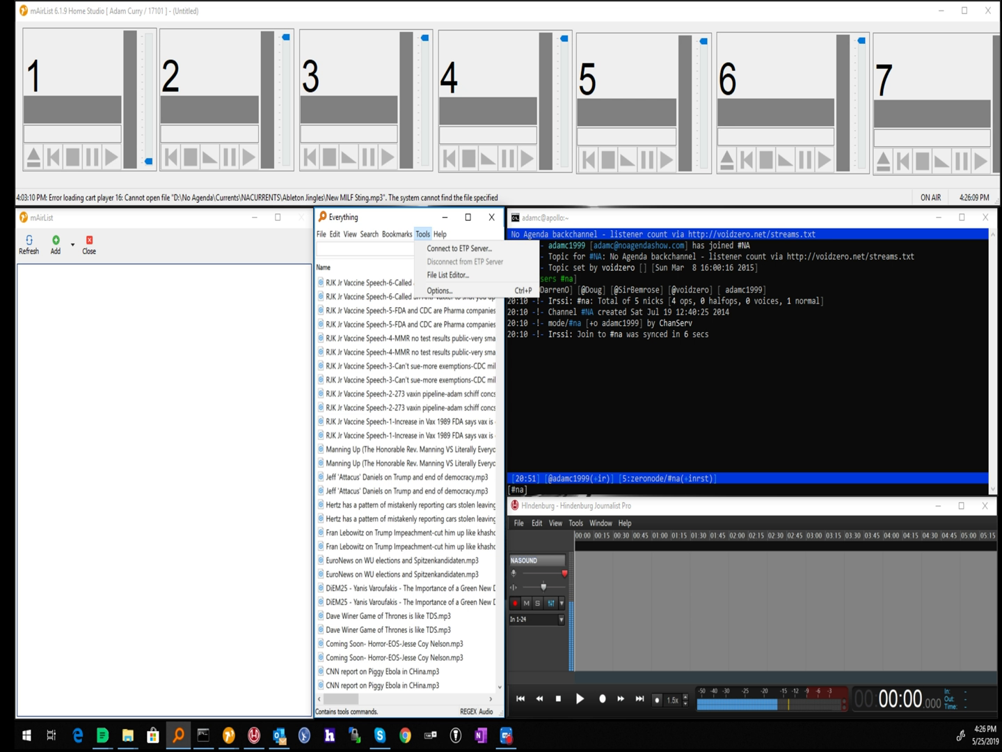
key("Escape")
key("Down")
key("Up")
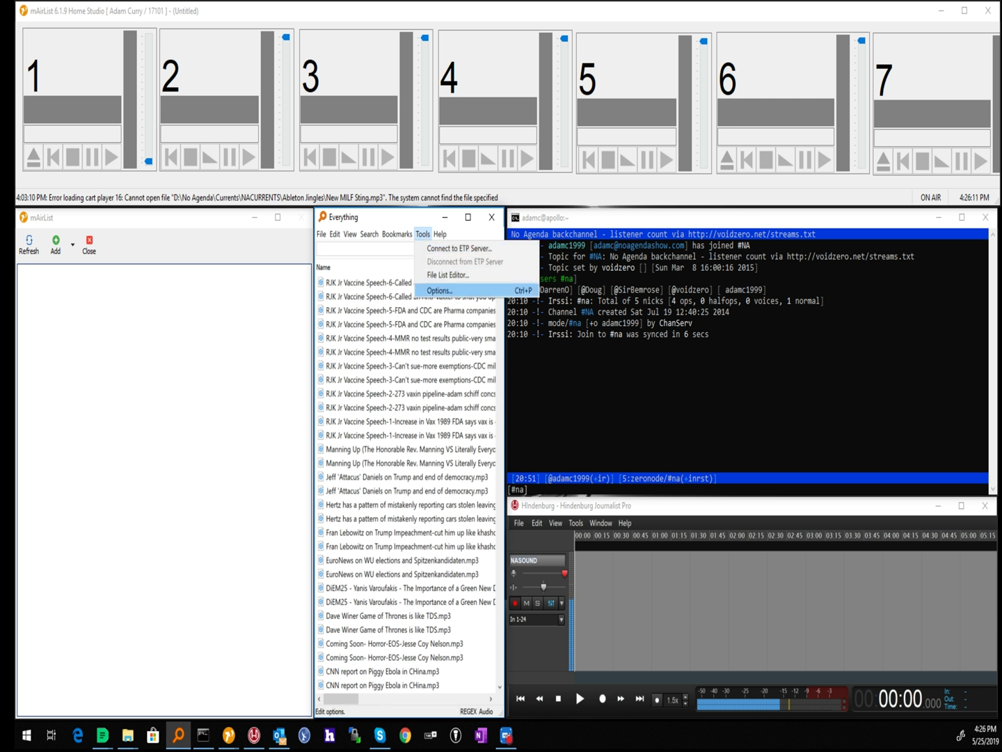
key("Return")
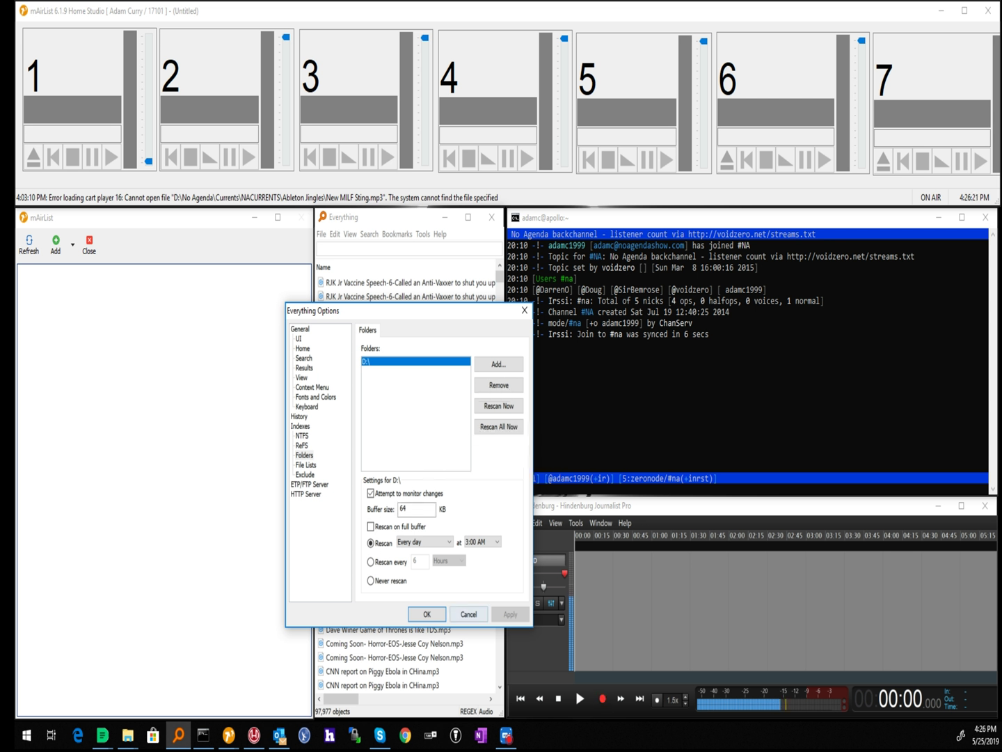
left_click(468, 614)
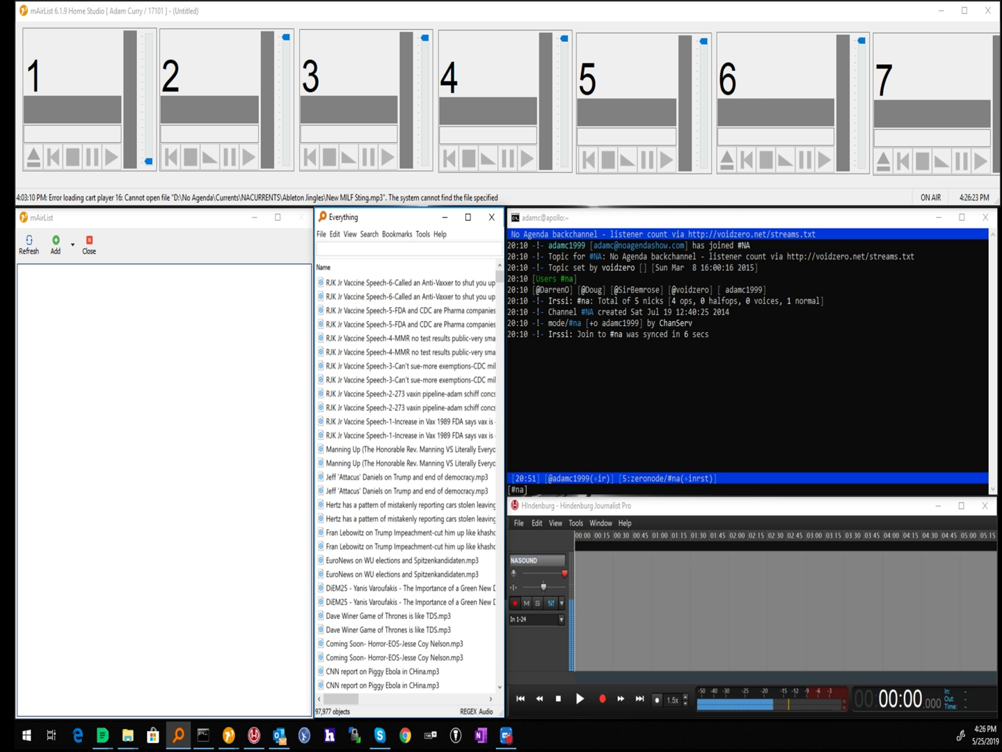
Search the audio files for "jcd ants" and load the first JCD Ants full song result into player 3.
type("jcd ants")
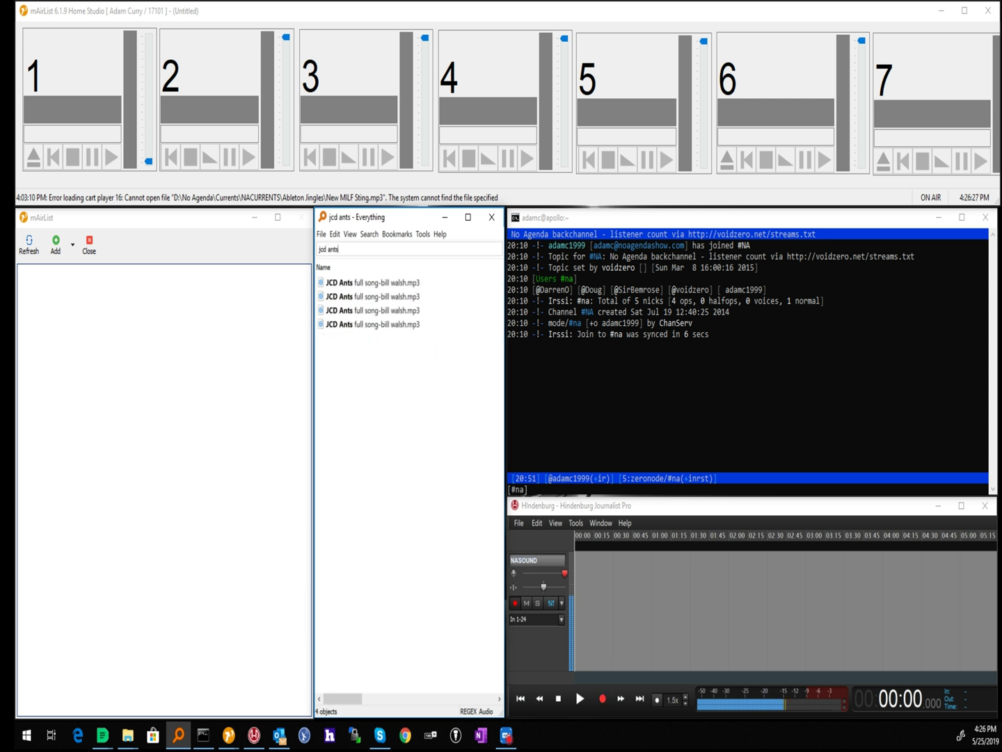
left_click(373, 283)
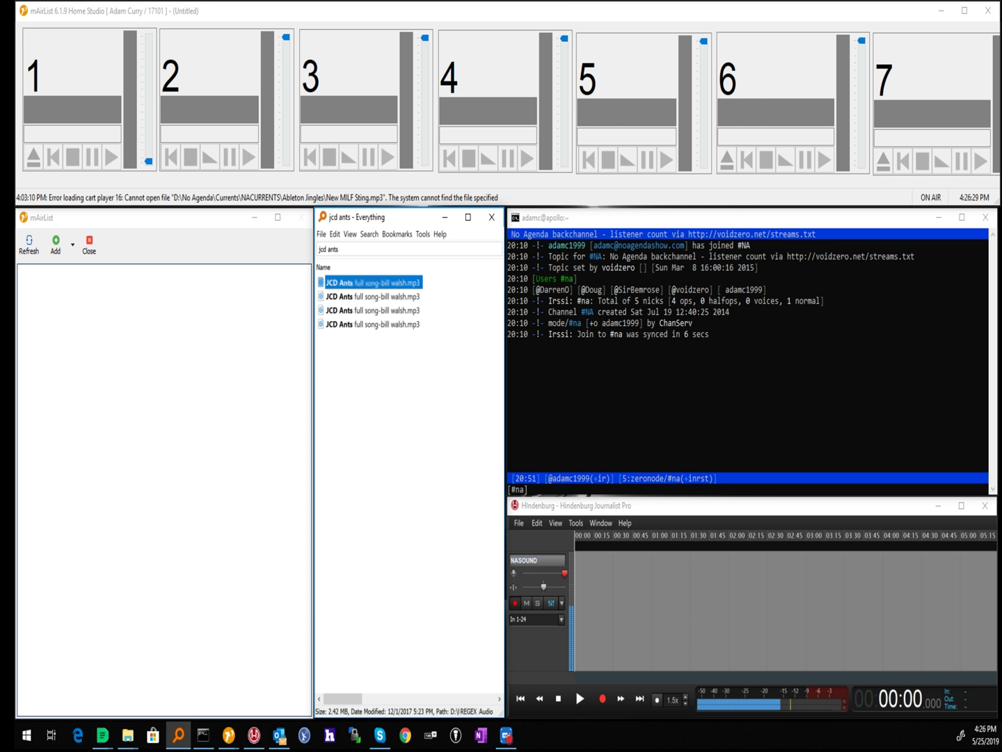
left_click_drag(372, 282, 349, 109)
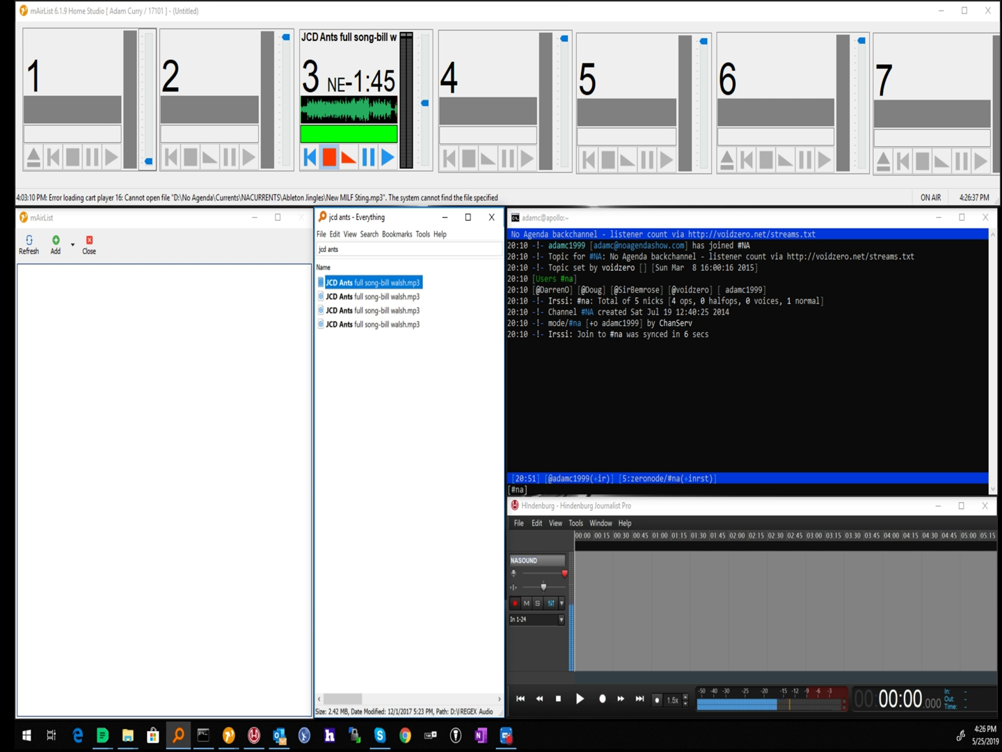
Play the song in player 3 with its fader raised close to maximum, and pause it.
mouse_move(425, 42)
left_mouse_down()
mouse_move(424, 82)
mouse_move(424, 59)
left_mouse_up()
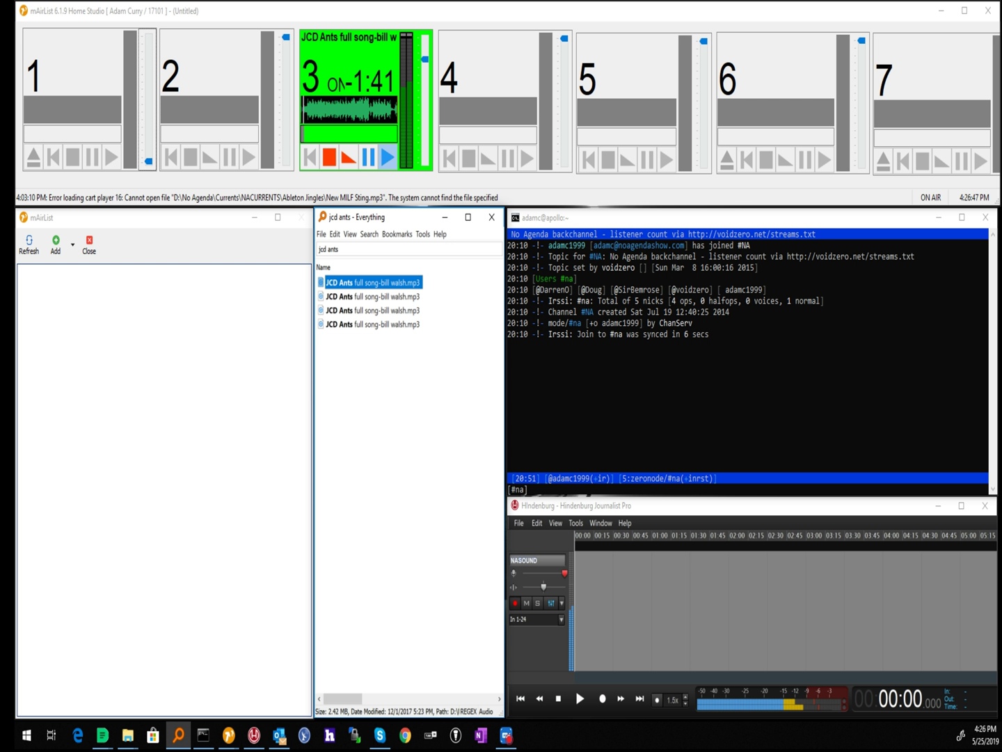
mouse_move(425, 59)
left_mouse_down()
mouse_move(424, 41)
mouse_move(424, 52)
left_mouse_up()
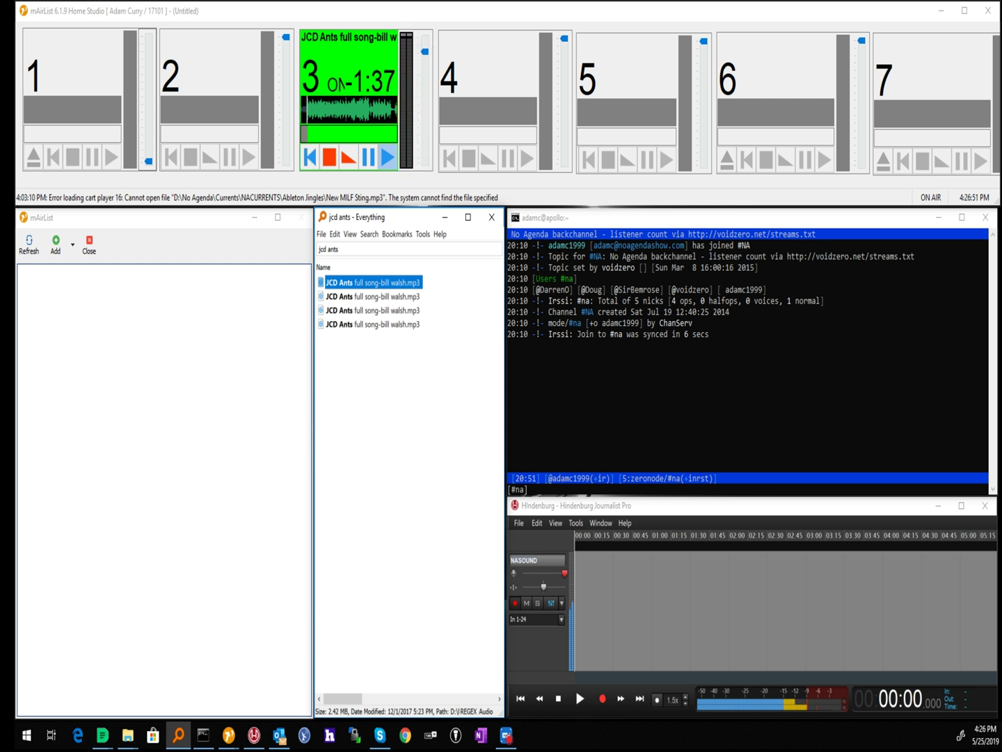
left_click(368, 157)
Jump to a point about a third into player 3's waveform and an earlier one, playing briefly and pausing at each.
left_click(333, 109)
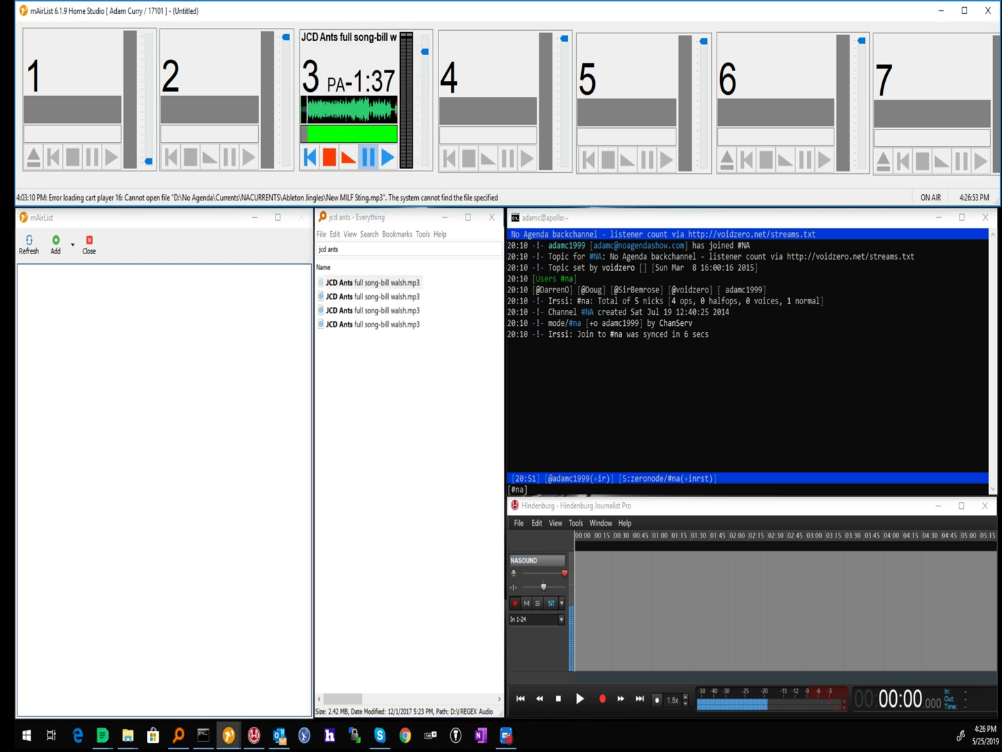
left_click(388, 157)
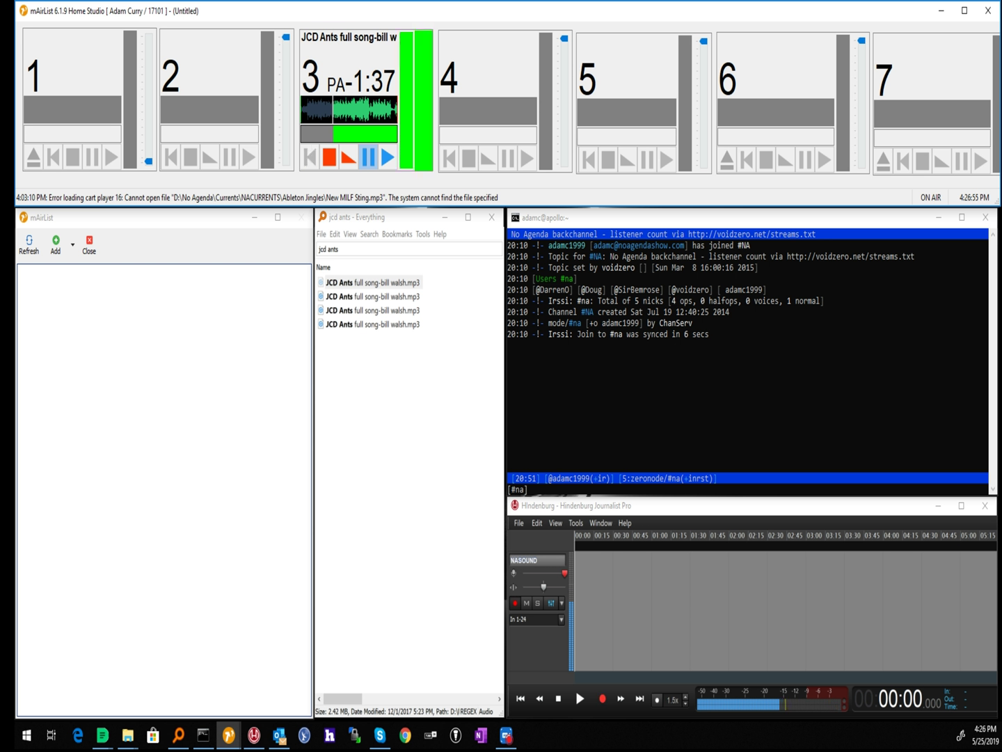
left_click(369, 157)
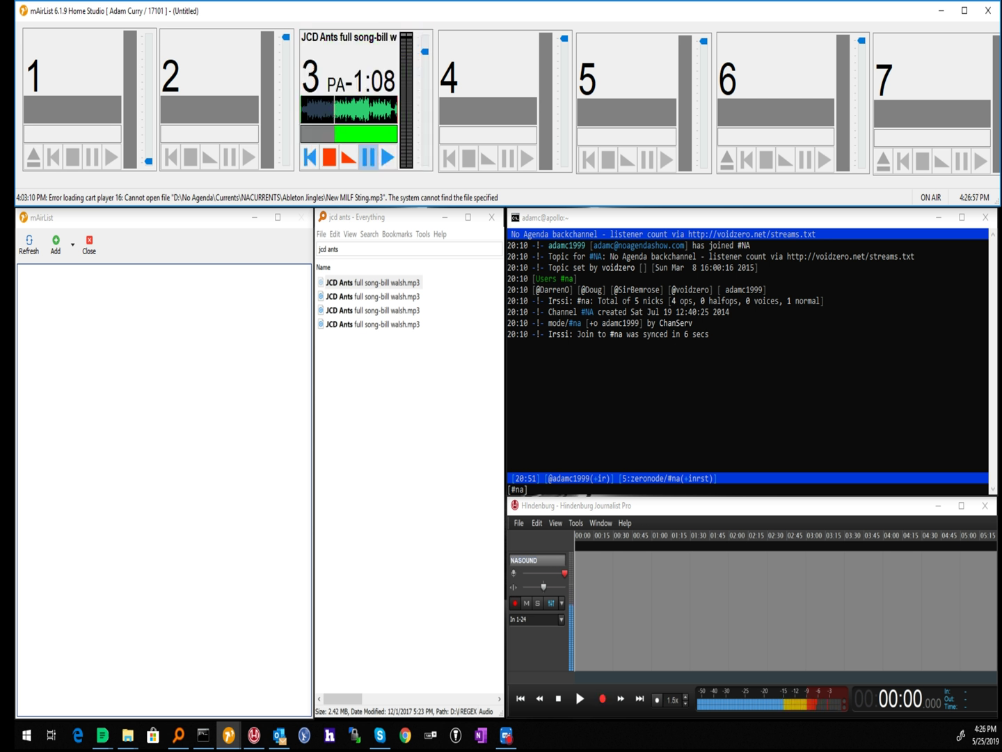
left_click(315, 109)
left_click(388, 157)
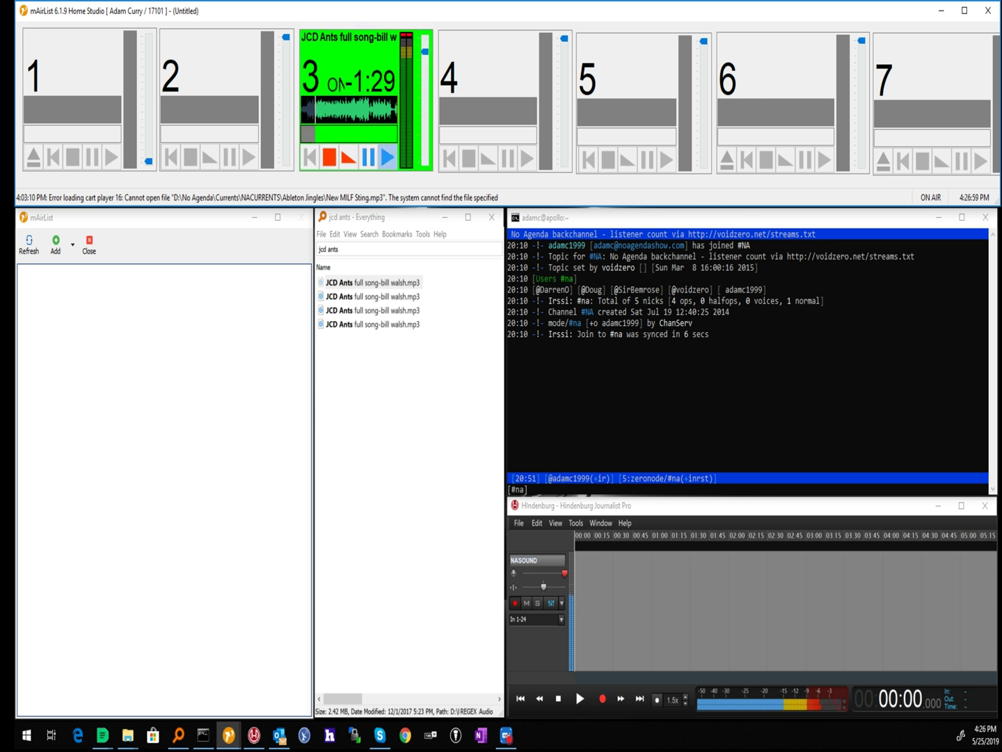
left_click(368, 157)
Open the PFL cue editor for player 3's song, pause its preview to examine the markers, and cancel the editor.
right_click(348, 57)
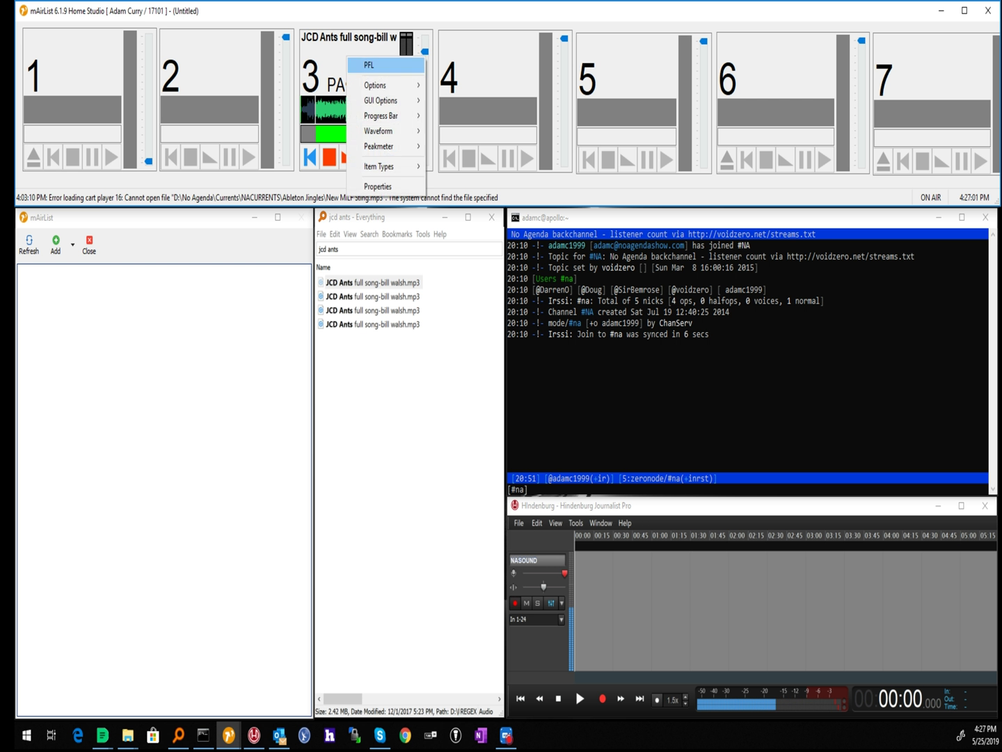
left_click(369, 65)
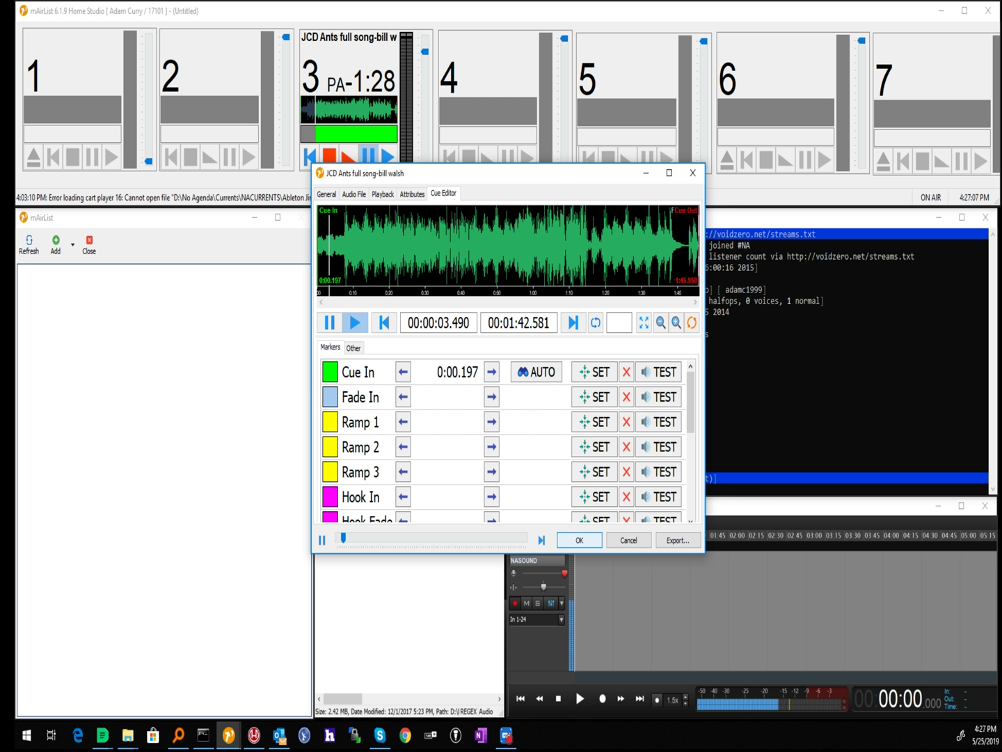
left_click(322, 539)
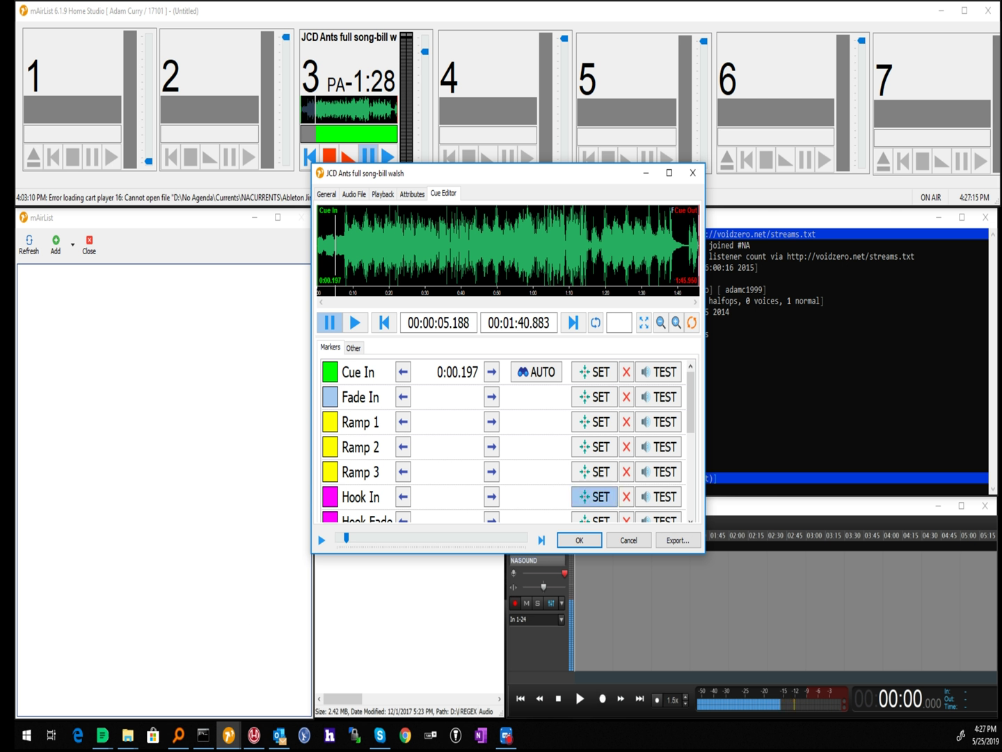
left_click(629, 539)
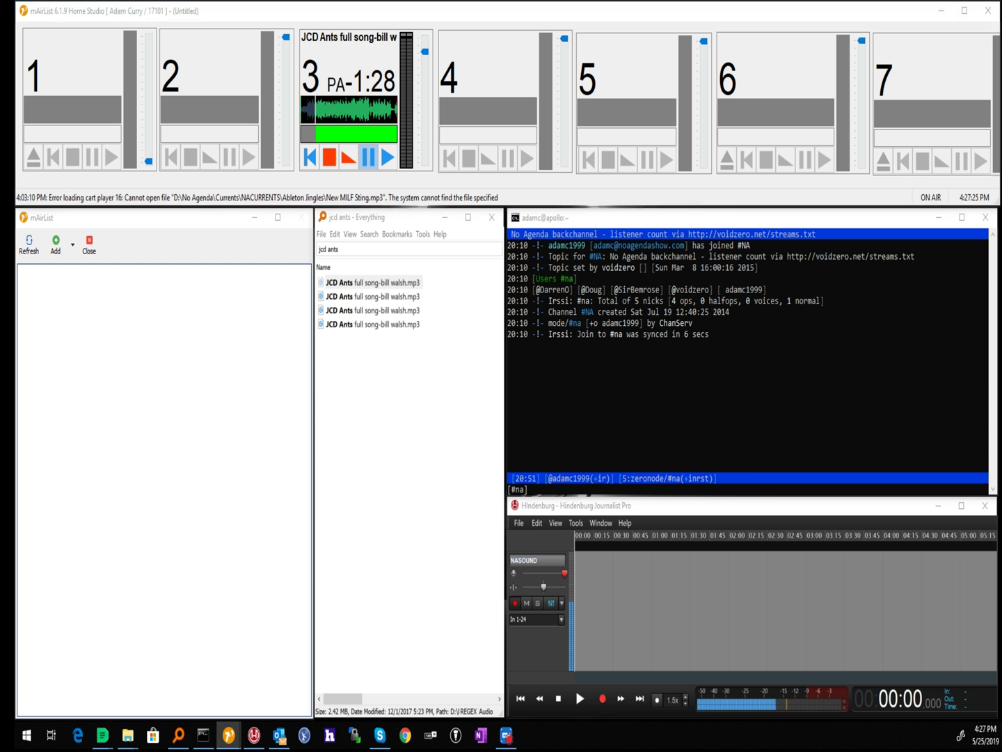
left_click(128, 735)
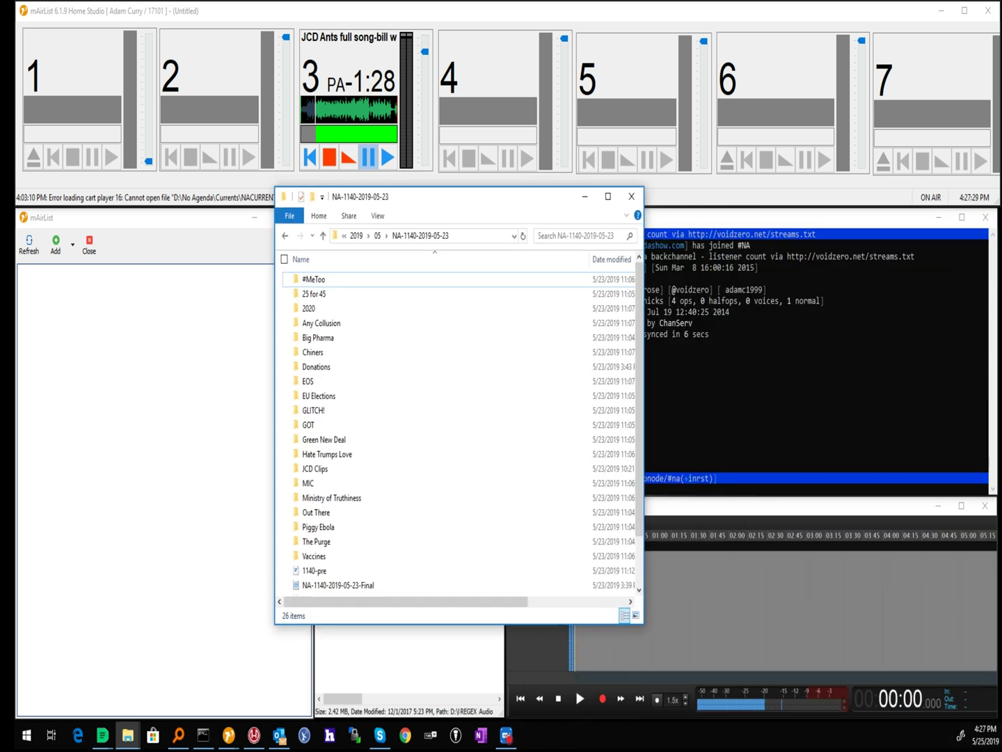
left_click_drag(271, 324, 38, 197)
left_click_drag(407, 110, 599, 144)
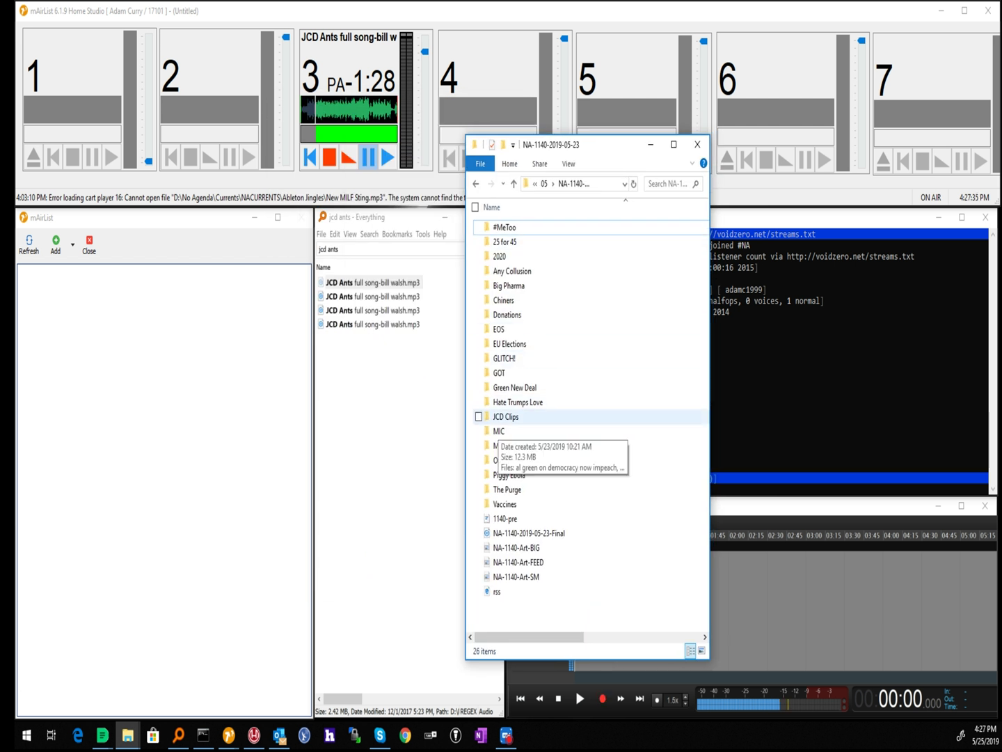
double_click(511, 358)
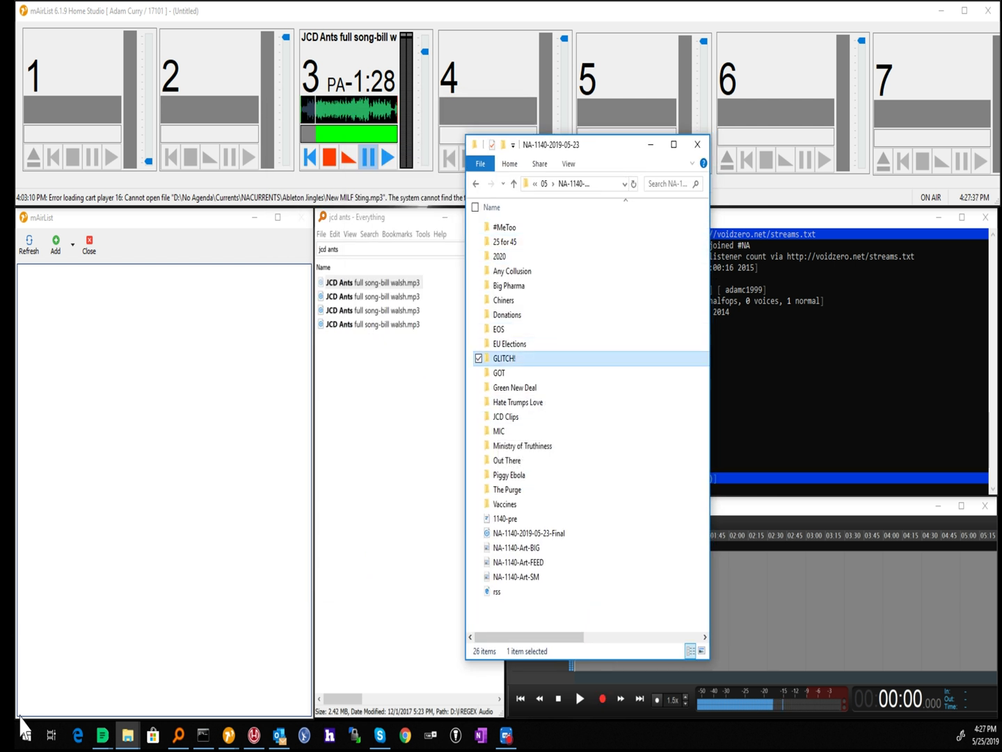
left_click(514, 184)
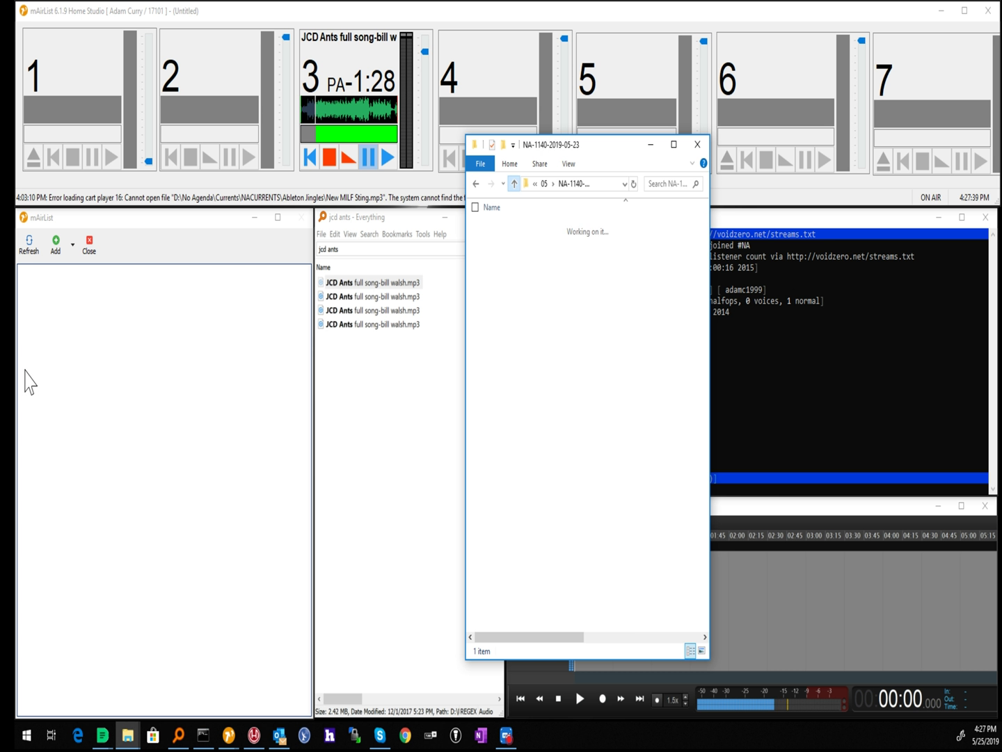
left_click(651, 144)
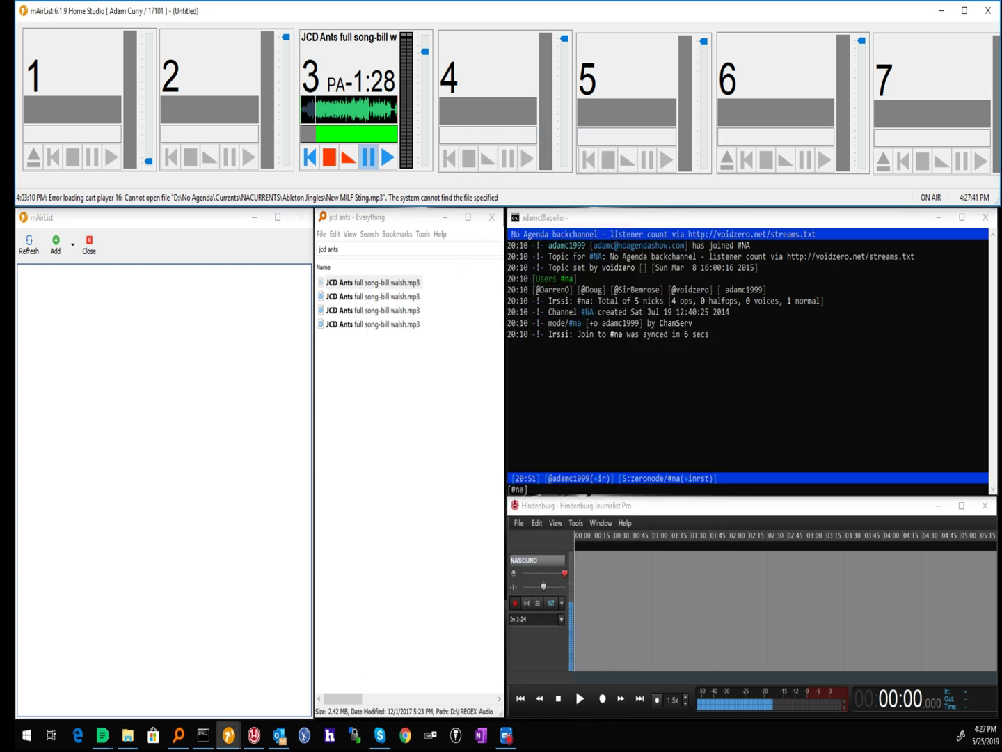
left_click(72, 245)
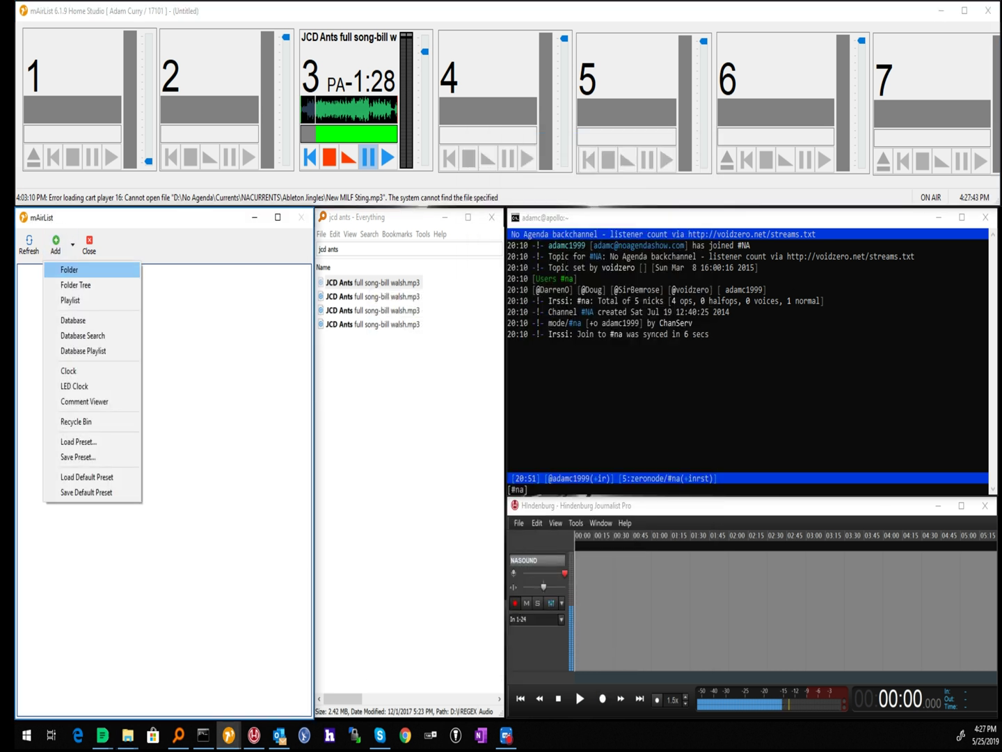
left_click(76, 284)
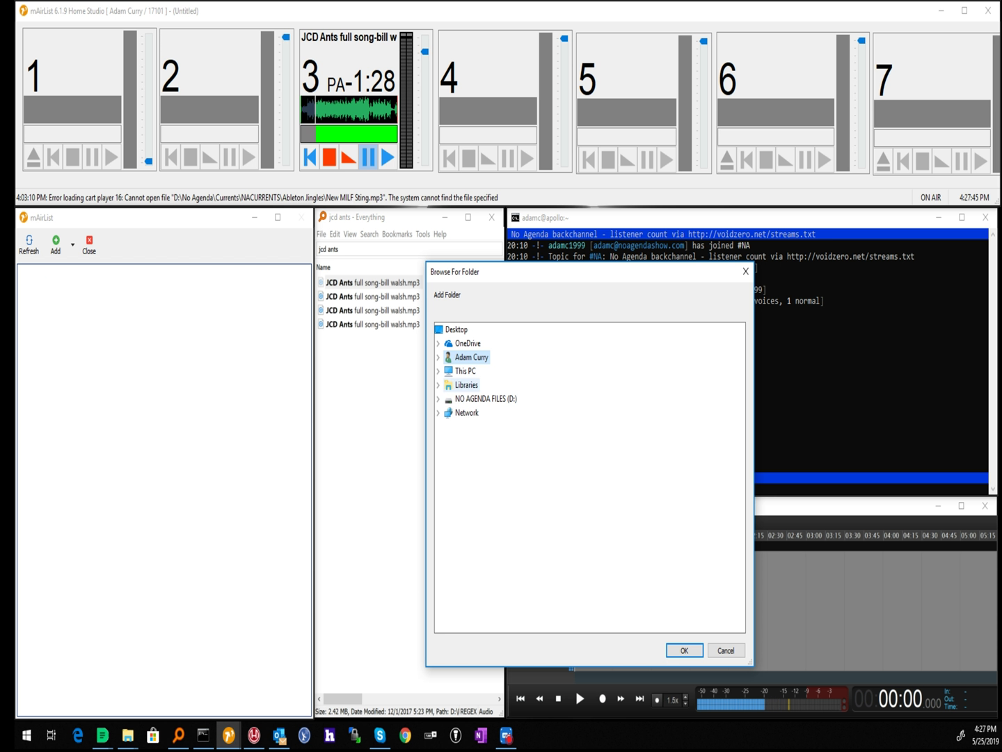
left_click(485, 398)
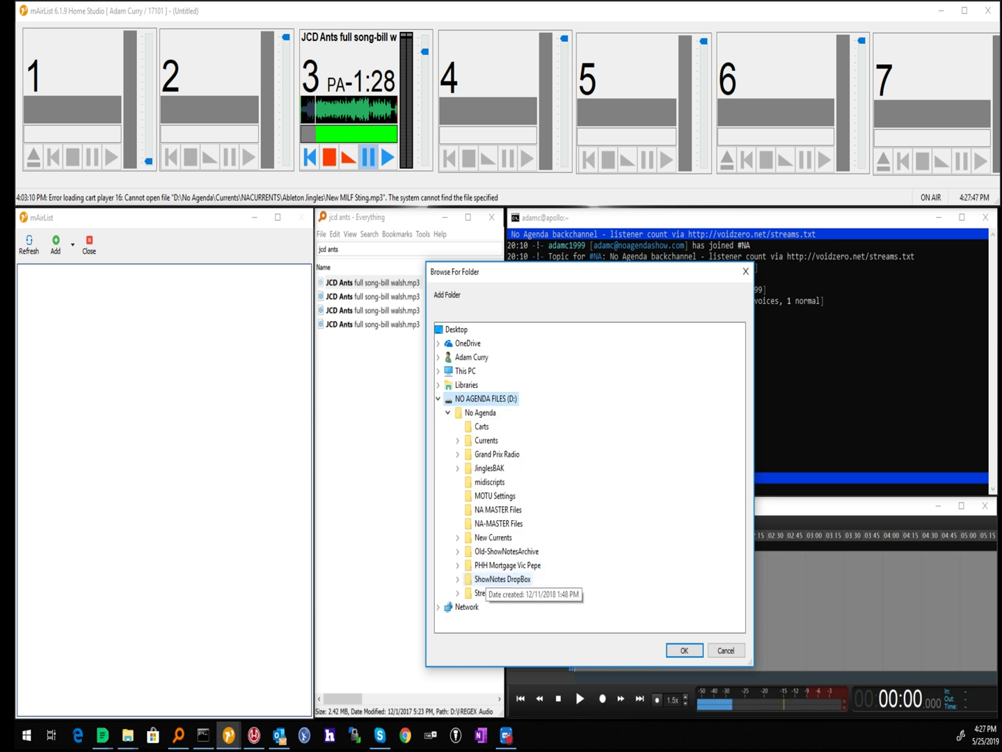
double_click(495, 581)
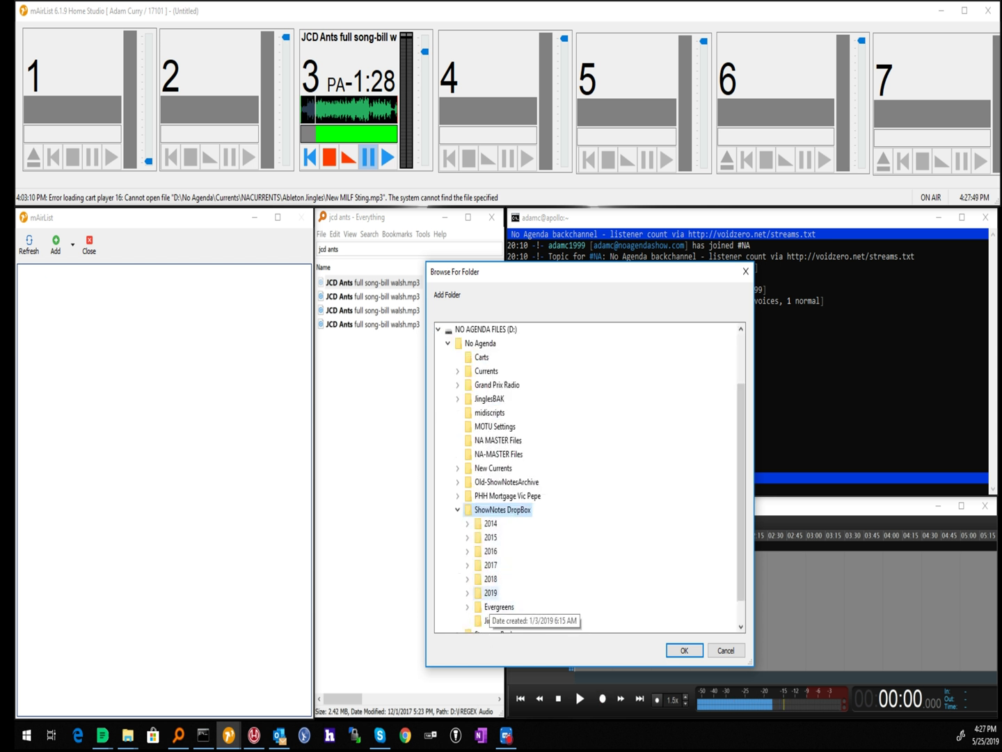
double_click(490, 592)
double_click(496, 620)
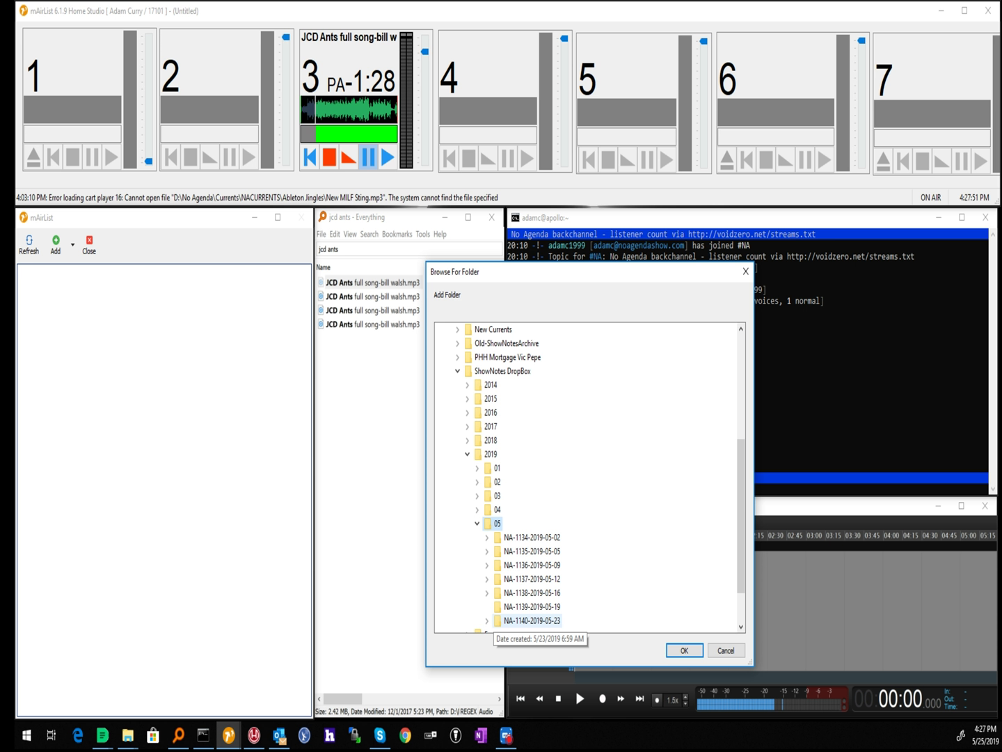
double_click(527, 620)
left_click(684, 650)
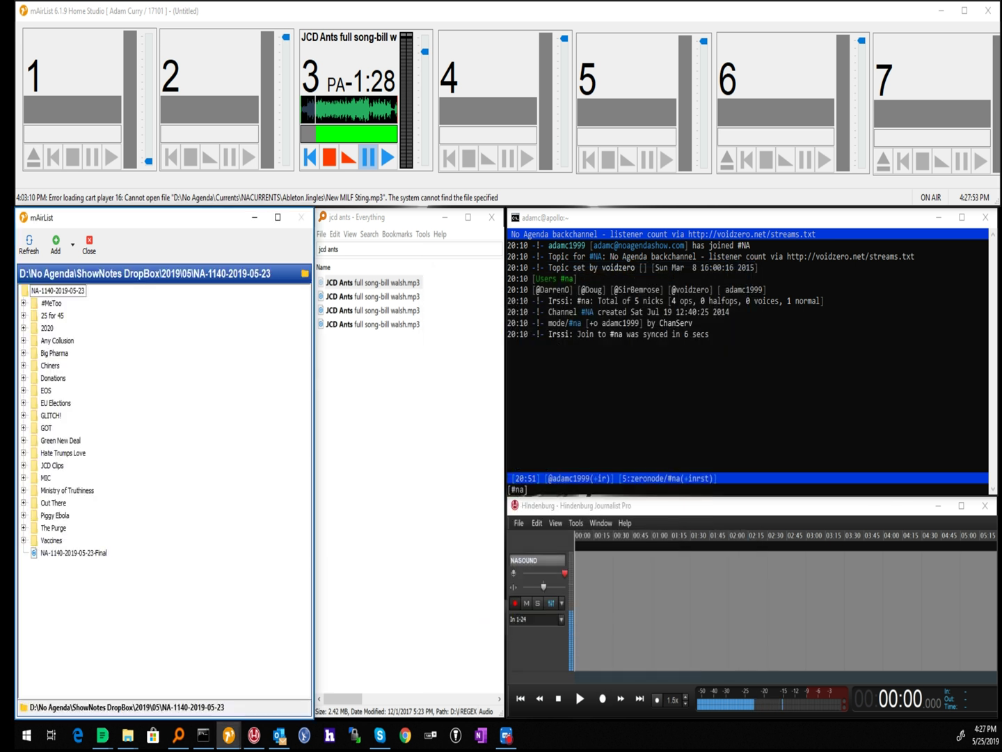
Expand the topic folders in the show's folder tree to list the clips inside them.
left_click(24, 540)
left_click(24, 528)
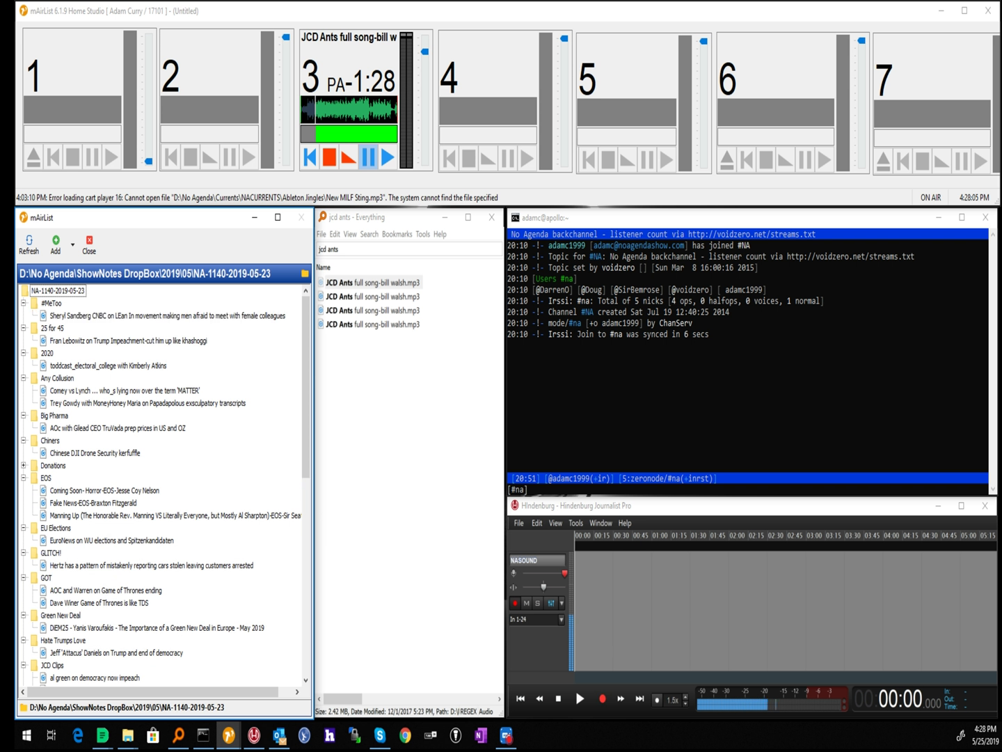
Load the hua wei clip from JCD Clips into player 2, play it briefly and pause, and clear players 2 and 3.
scroll(160, 487, "down", 1)
left_click_drag(84, 552, 209, 104)
key("F2")
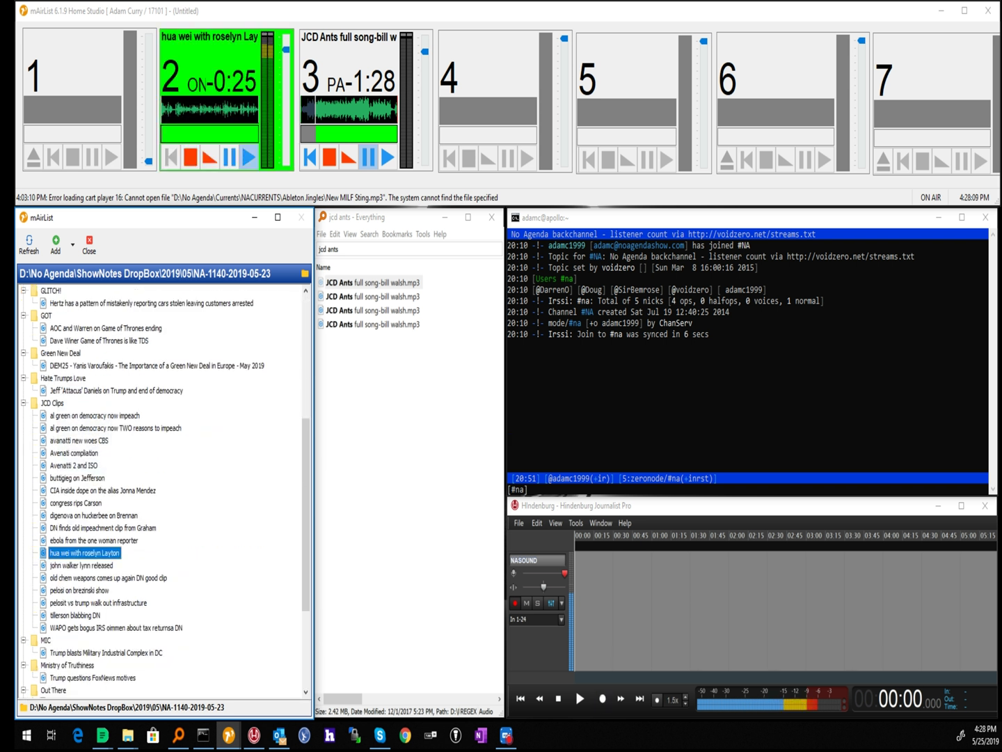
key("F2")
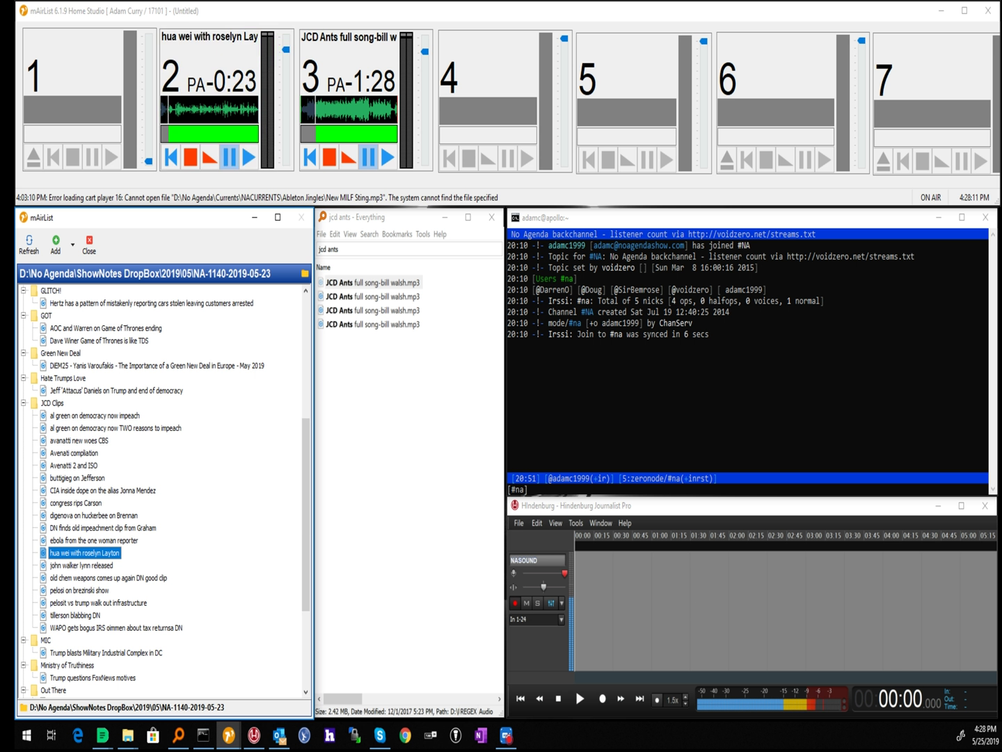
key("F2")
key("F3")
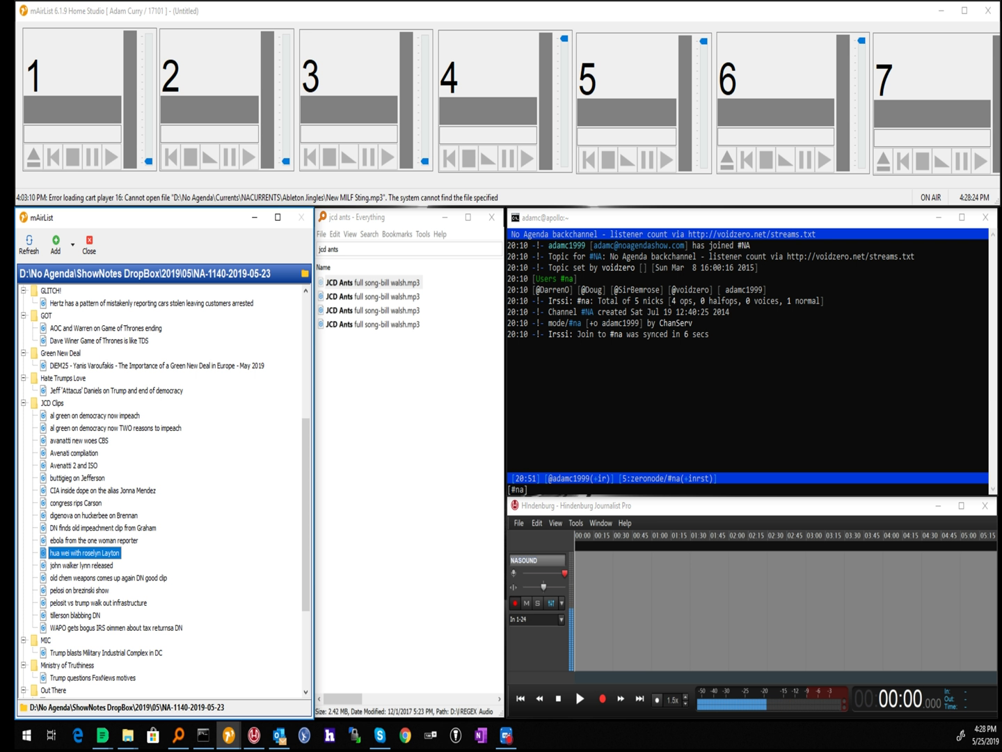
Load the Avenati compilation clip from JCD Clips into player 2, play it briefly, and stop it to empty the player.
left_click_drag(73, 453, 208, 109)
key("F2")
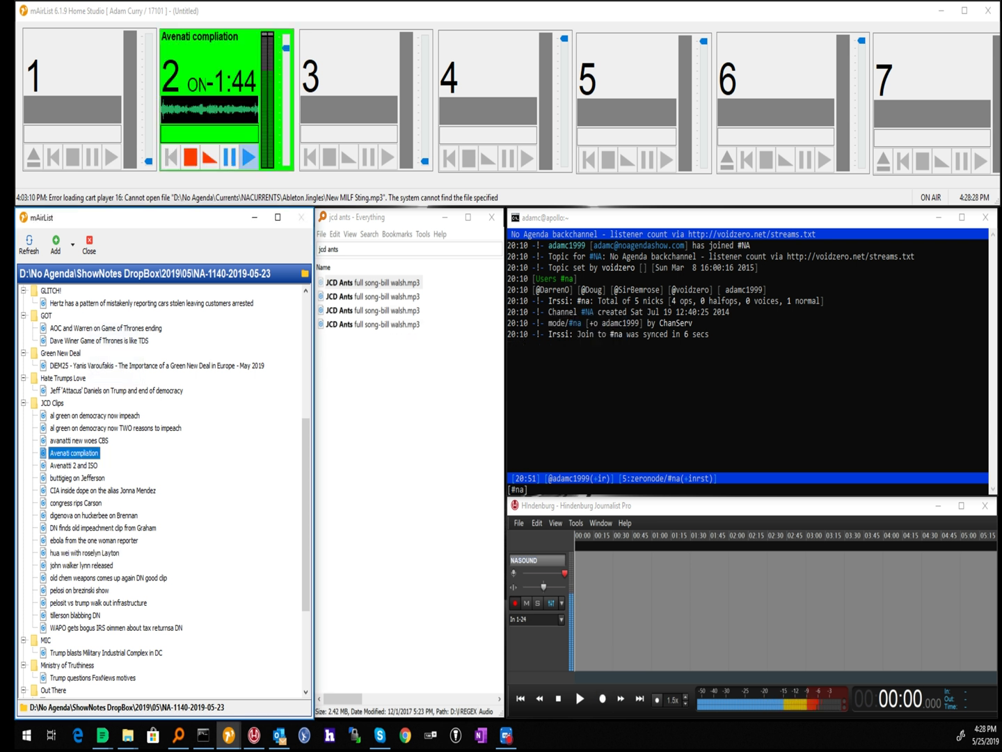
key("F2")
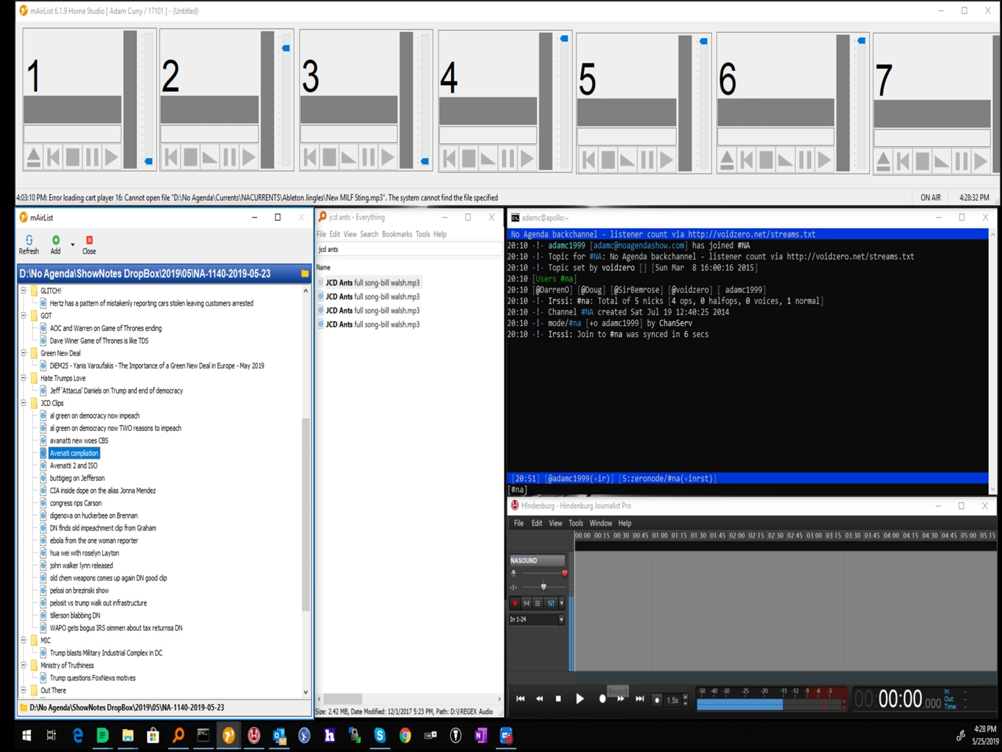
Record about 9 seconds on Hindenburg's NASOUND track while briefly playing the DiEM25 Green New Deal clip in mAirList player 2.
left_click(603, 698)
key("alt+Tab")
left_click_drag(156, 365, 209, 98)
key("F2")
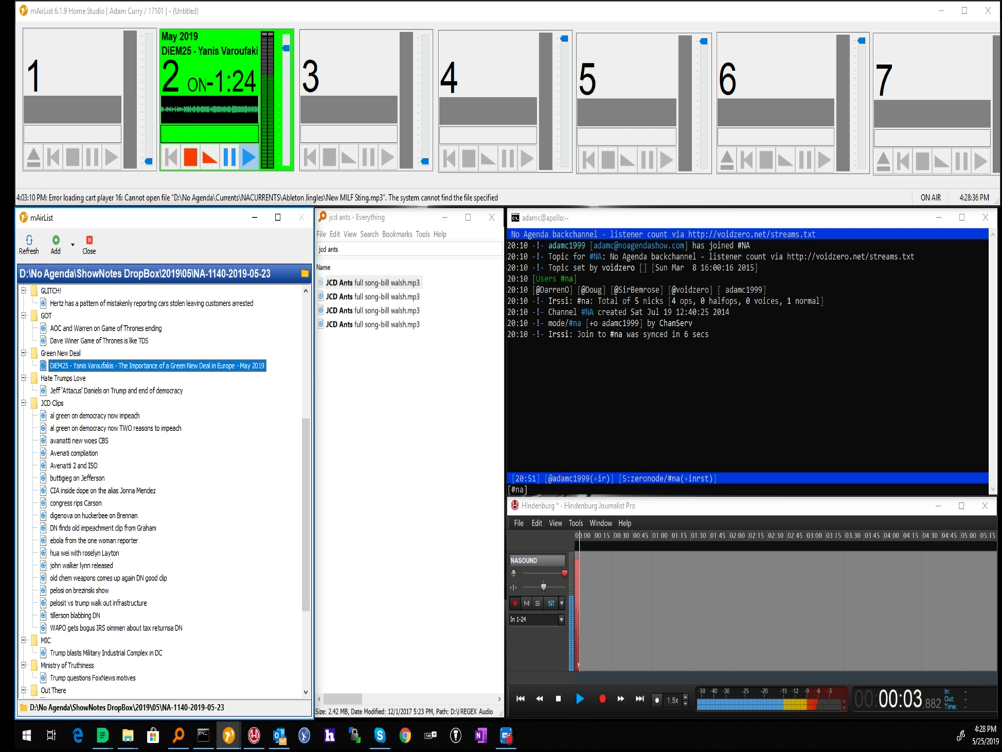
key("F2")
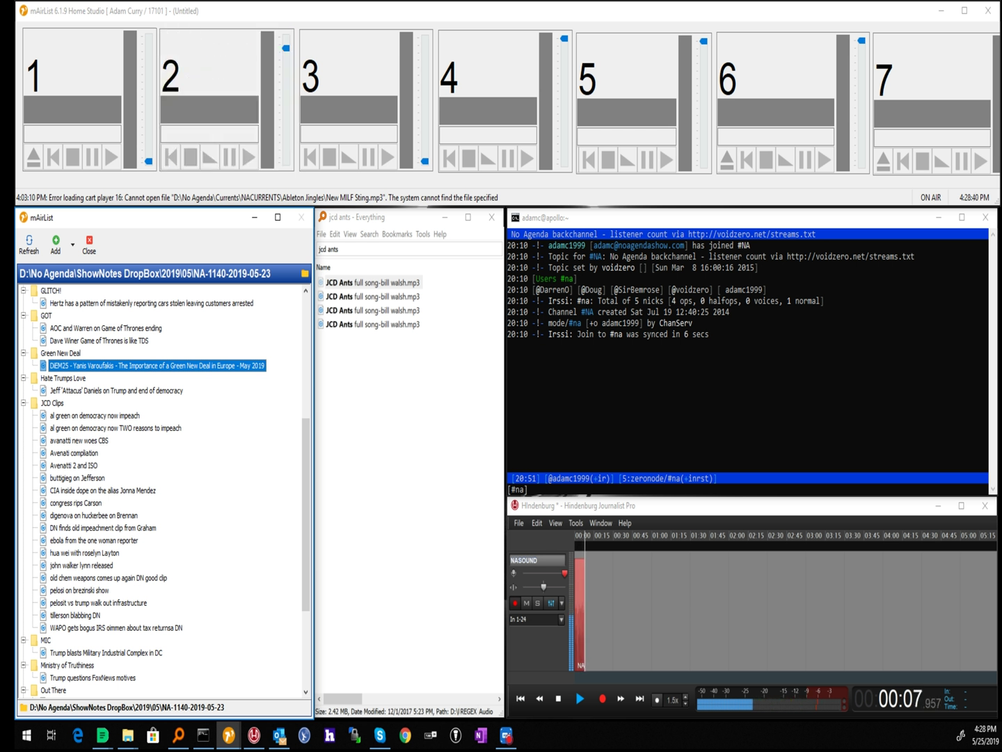
key("space")
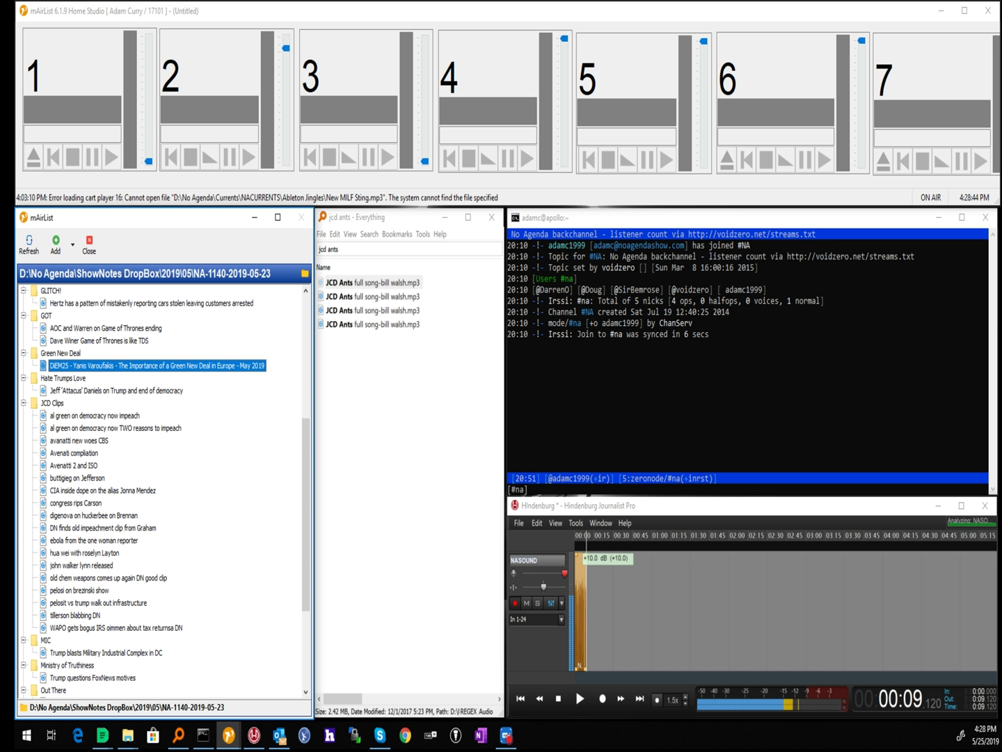
scroll(785, 610, "up", 1)
scroll(786, 610, "up", 1)
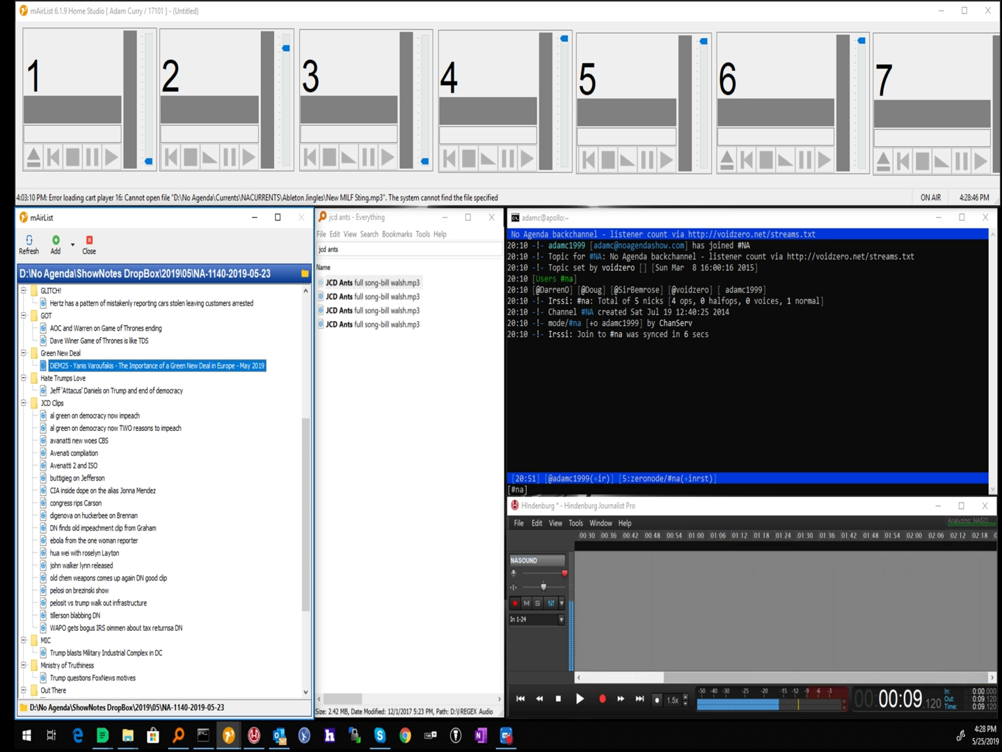
left_click_drag(826, 677, 745, 676)
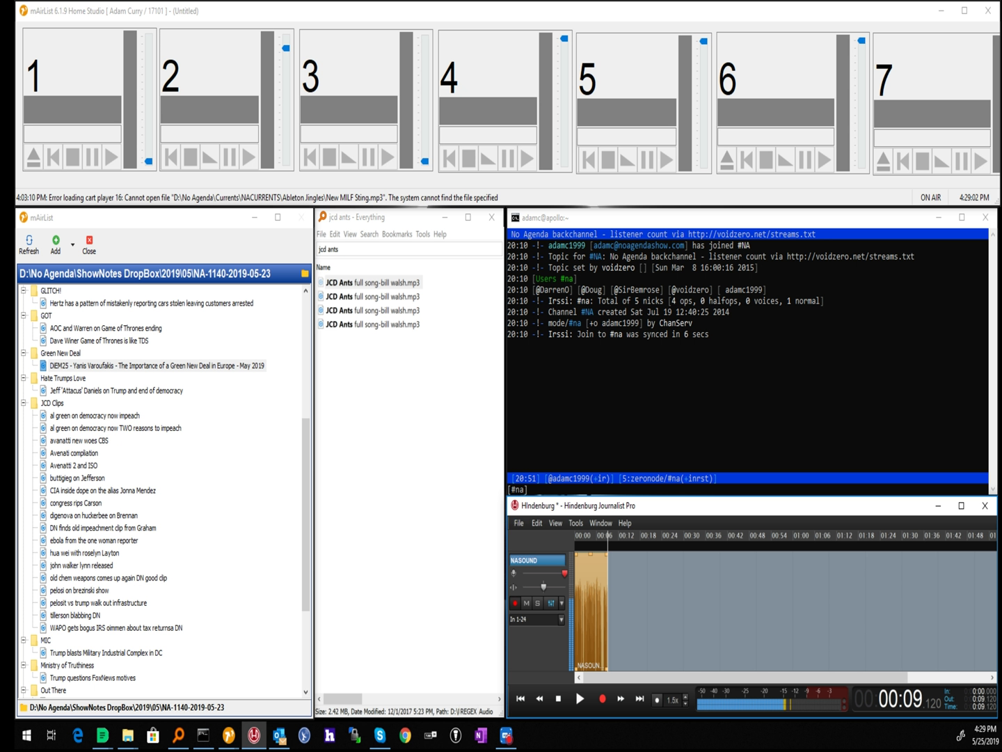
Set the playback device in Hindenburg's audio options to Speakers (Surface Dock).
left_click(576, 522)
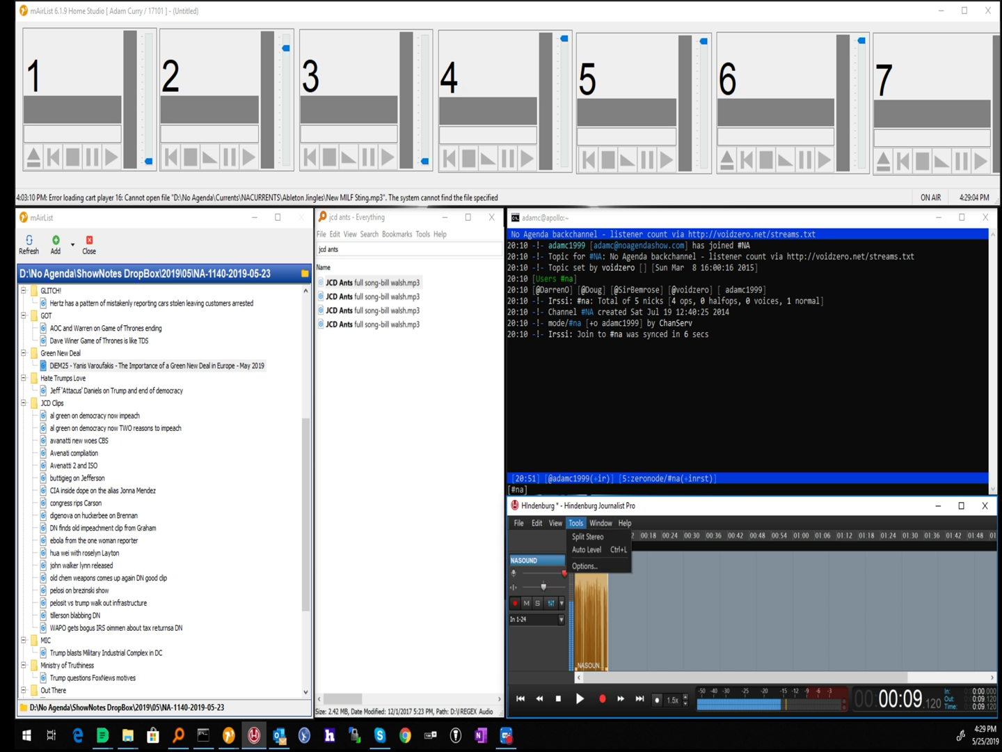
left_click(584, 566)
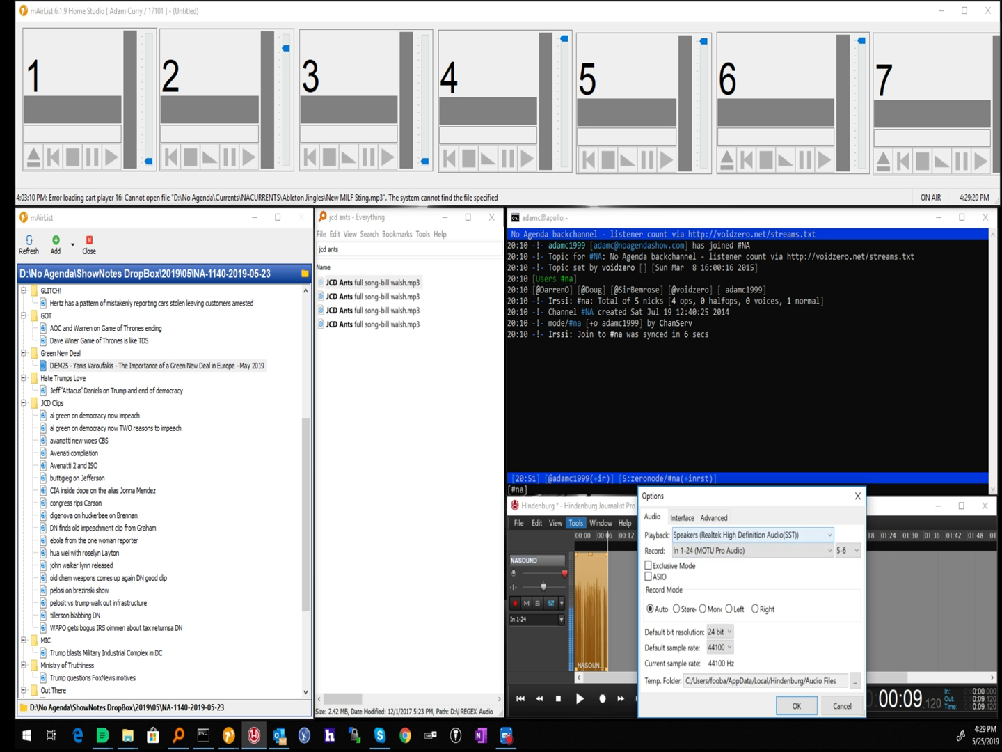
left_click(752, 535)
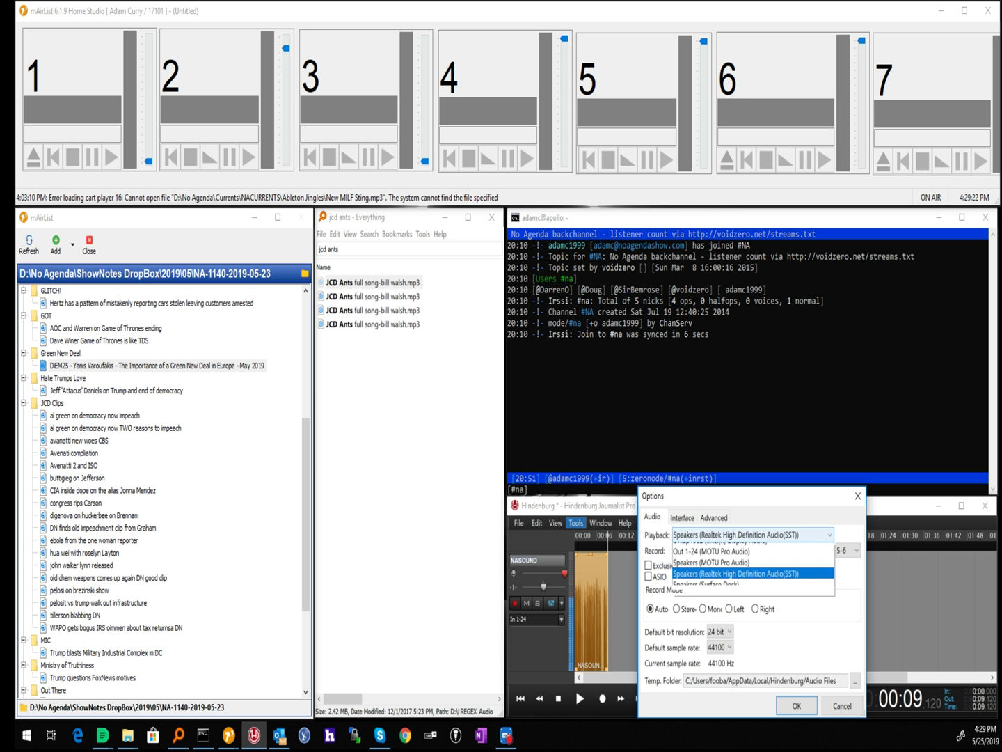
key("Down")
key("Down")
key("Down")
key("Down")
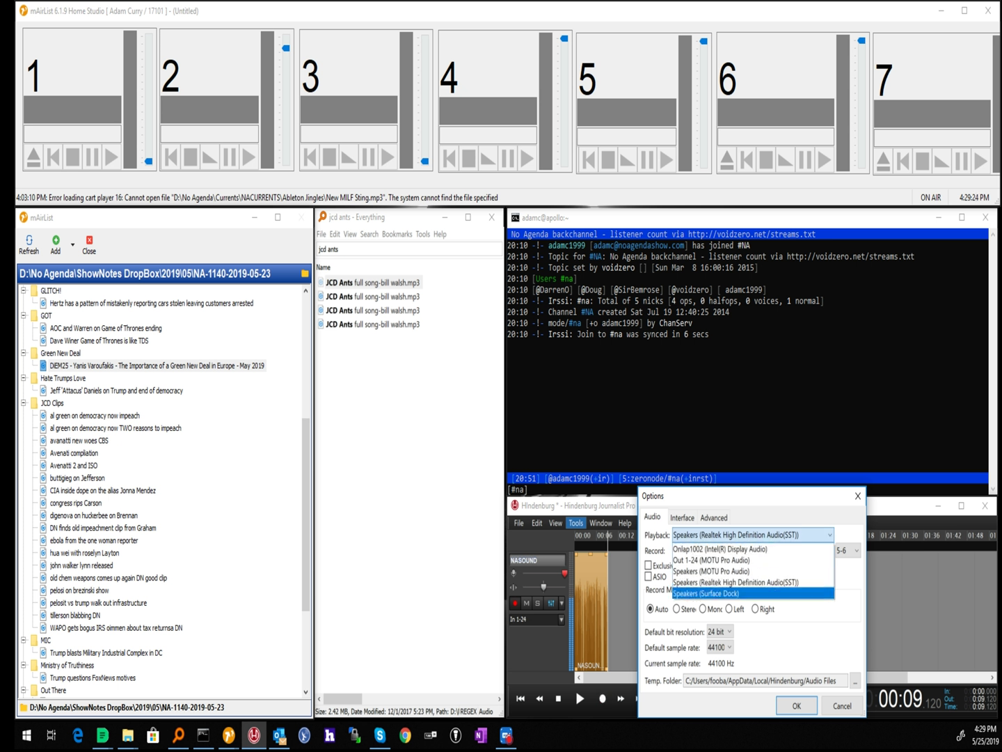
key("Return")
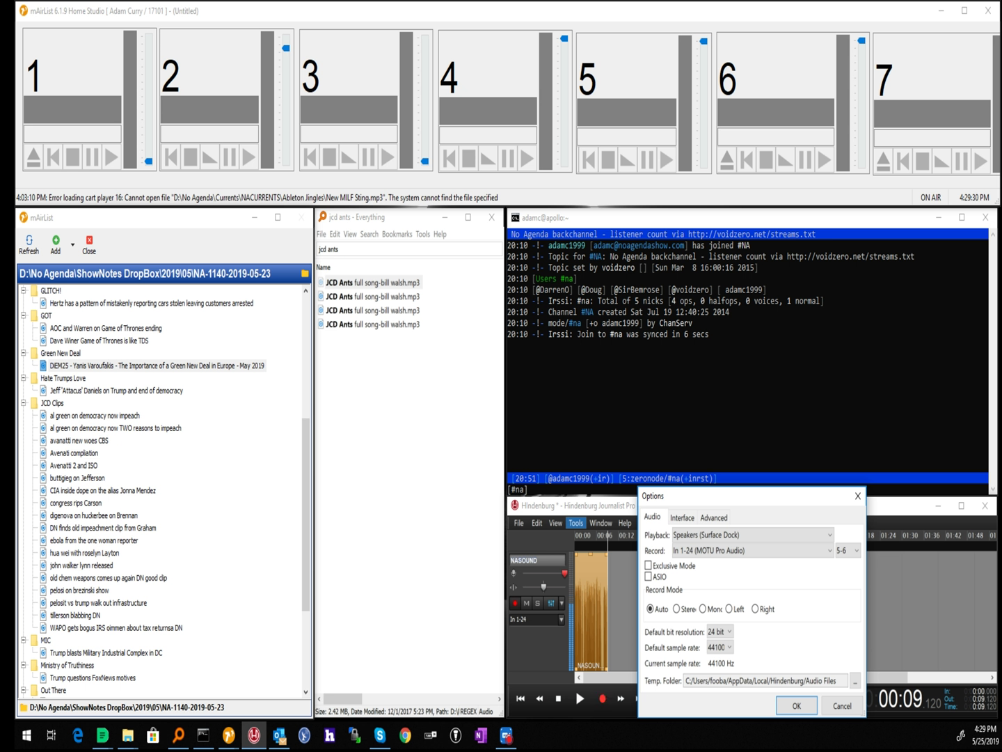
key("Tab")
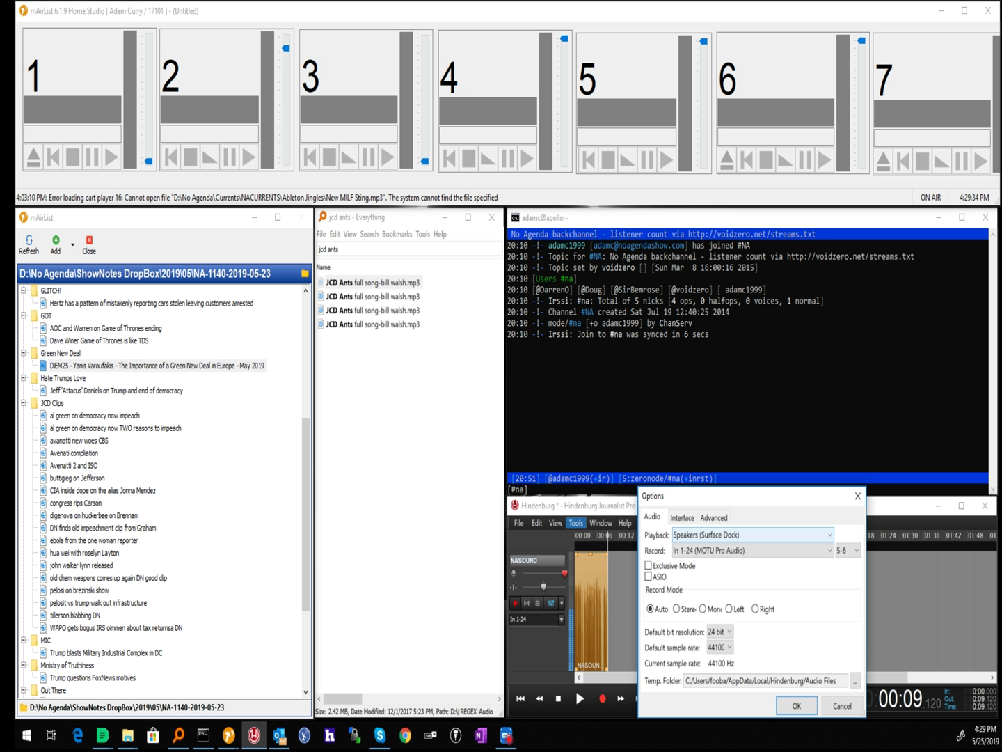
Return the playback device to Speakers (Realtek High Definition Audio(SST)) and accept the options.
left_click(753, 535)
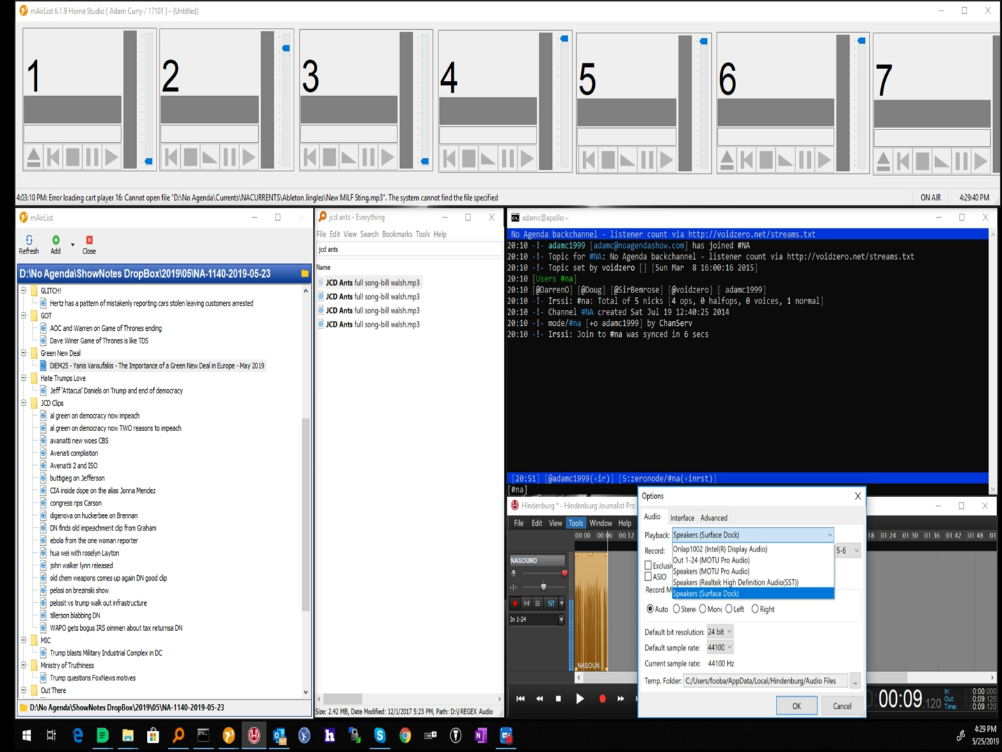
key("Up")
key("Up")
key("Down")
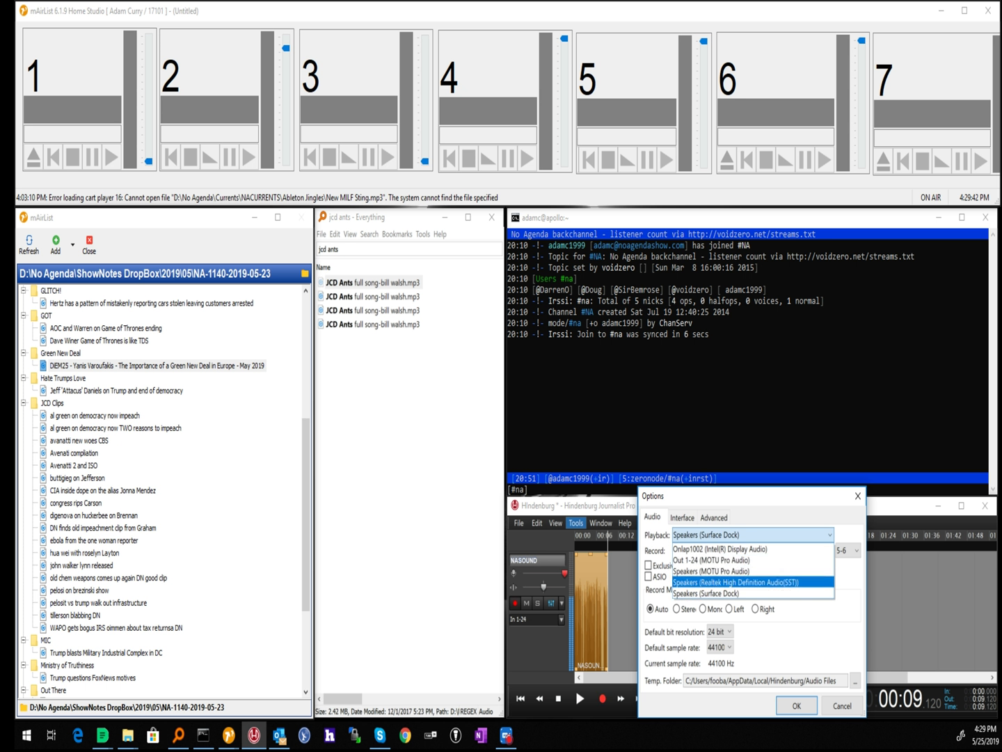
key("Return")
key("Return")
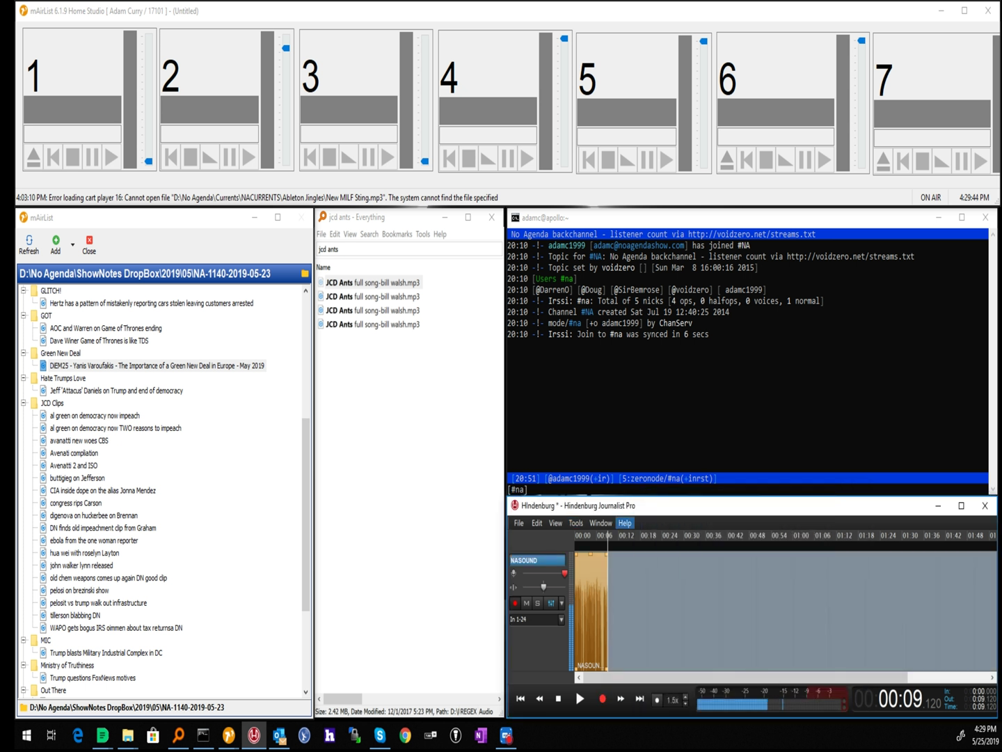